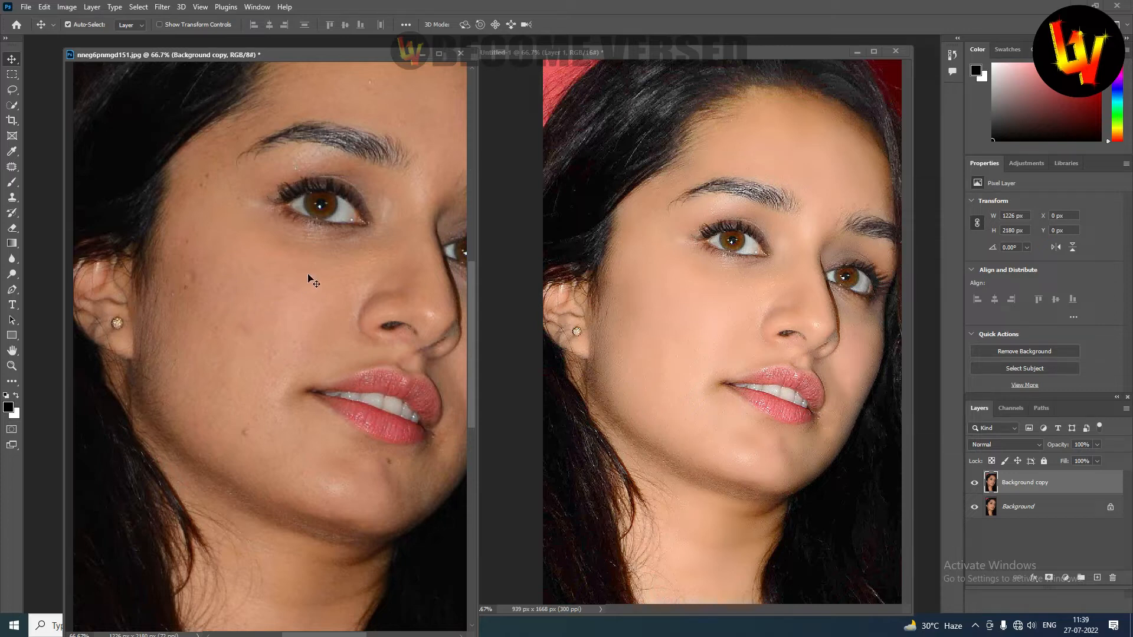
# Compare the cheek skin of the original portrait and the retouched Untitled-1 version at 100% magnification.
pyautogui.moveTo(300, 297); pyautogui.dragTo(302, 318)
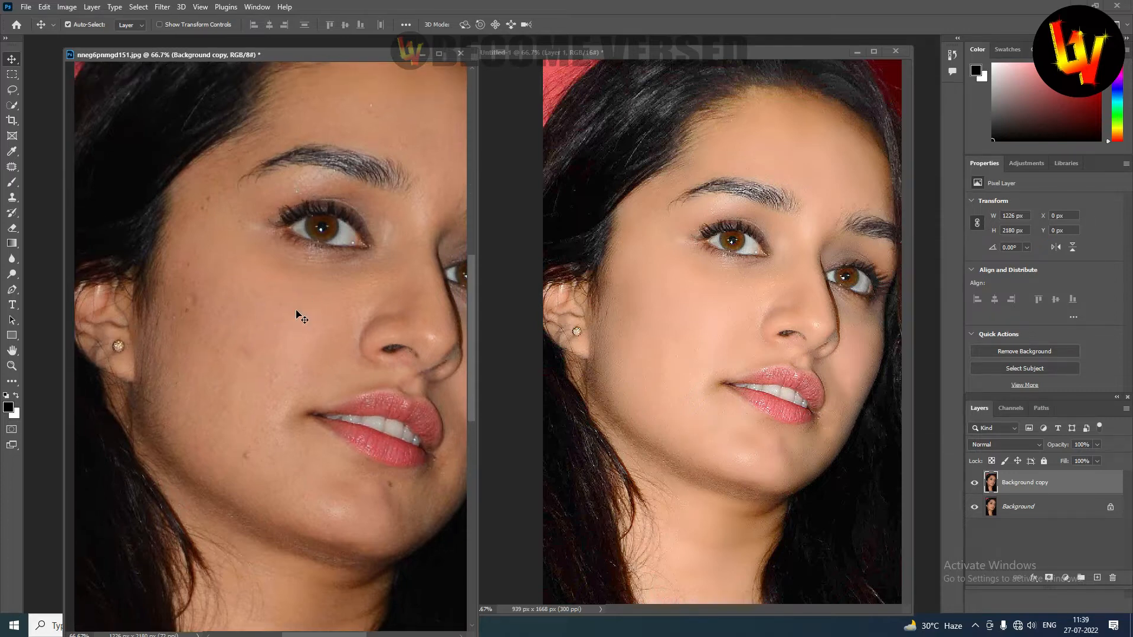
pyautogui.keyDown('ctrl'); pyautogui.click(291, 320); pyautogui.keyUp('ctrl')
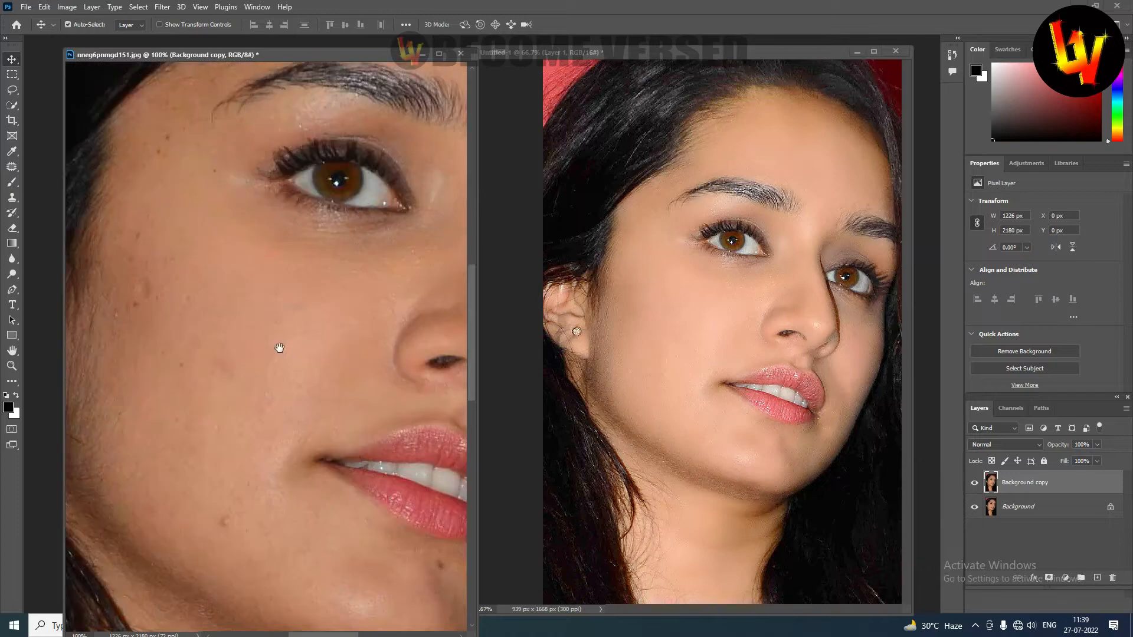
pyautogui.moveTo(280, 348); pyautogui.dragTo(291, 288)
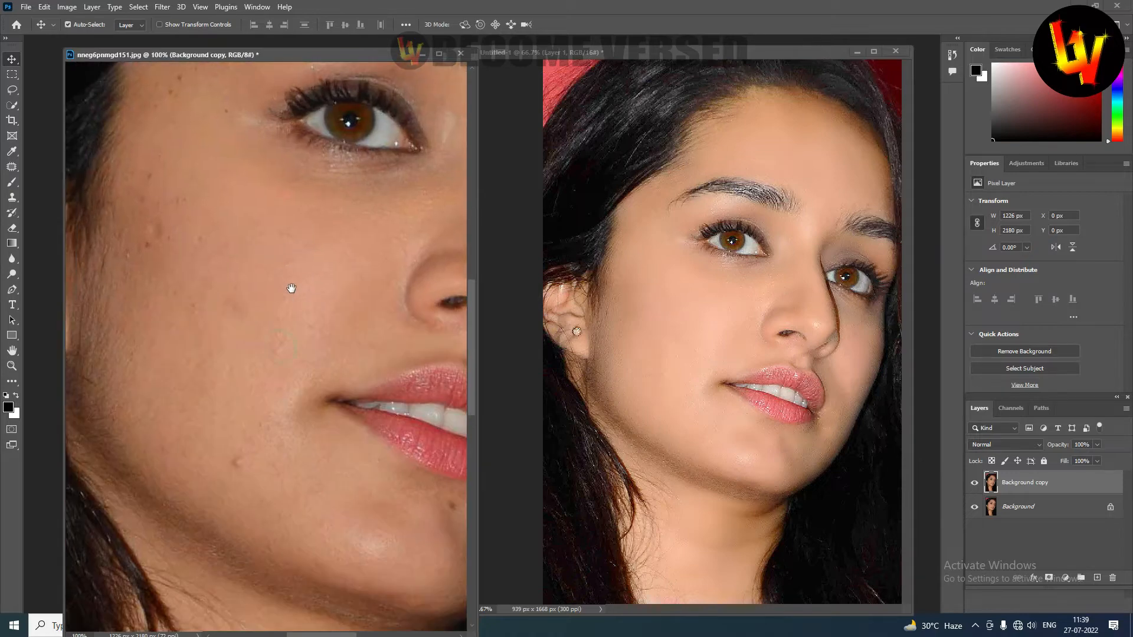
pyautogui.click(731, 317)
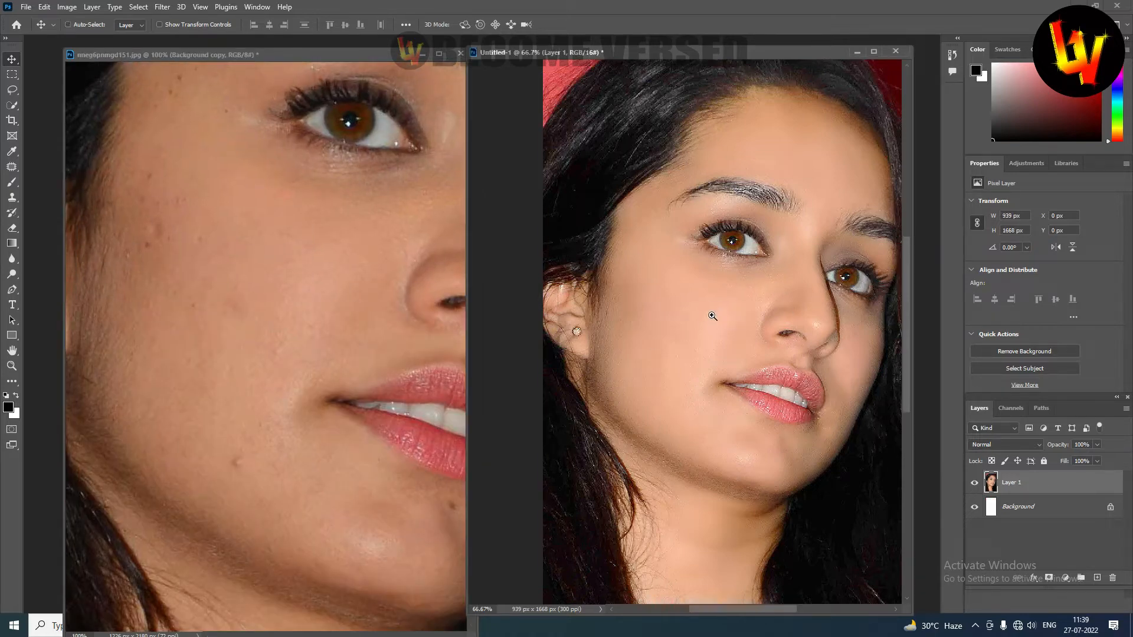
pyautogui.keyDown('ctrl'); pyautogui.click(713, 314); pyautogui.keyUp('ctrl')
pyautogui.moveTo(706, 278); pyautogui.dragTo(708, 316)
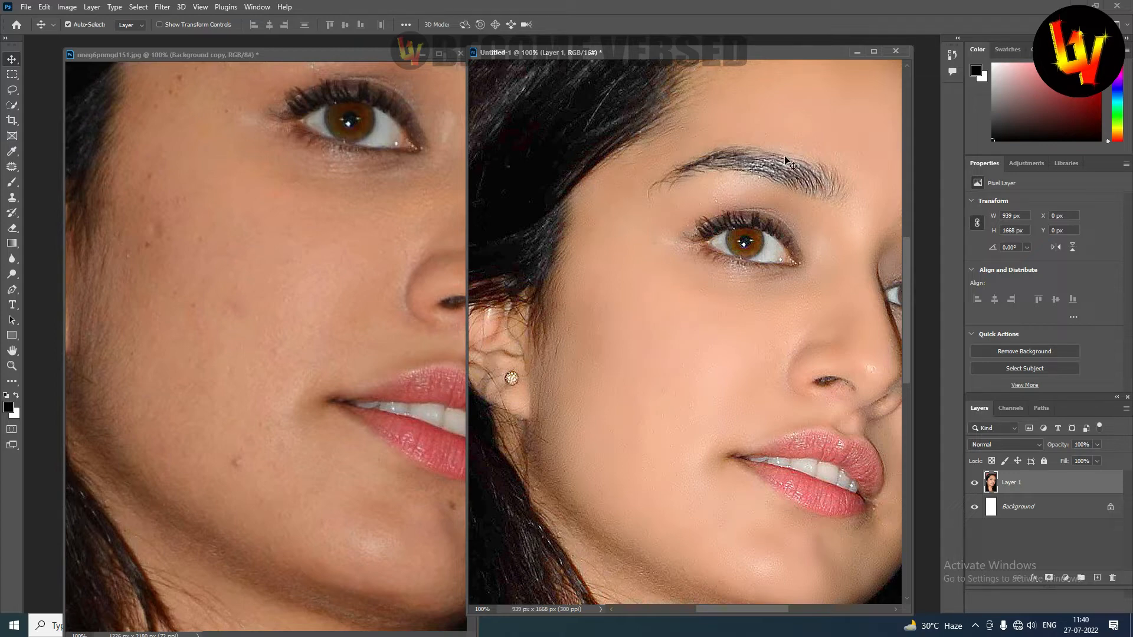
# Close Untitled-1 without saving, then dock the remaining portrait document and fit it to the screen.
pyautogui.click(895, 51)
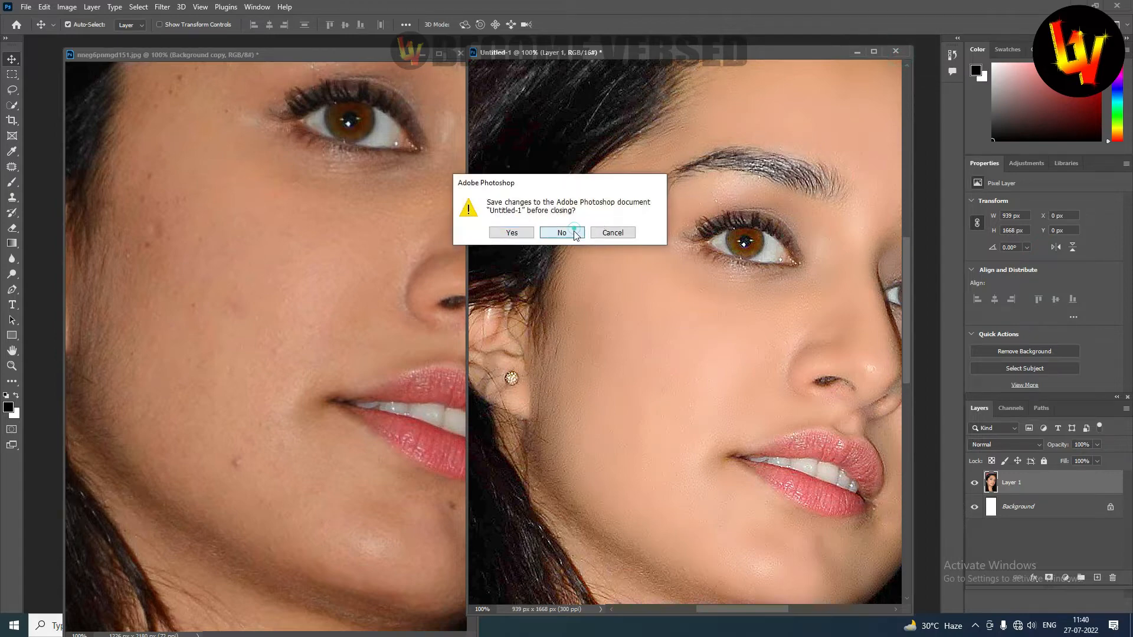
pyautogui.click(581, 234)
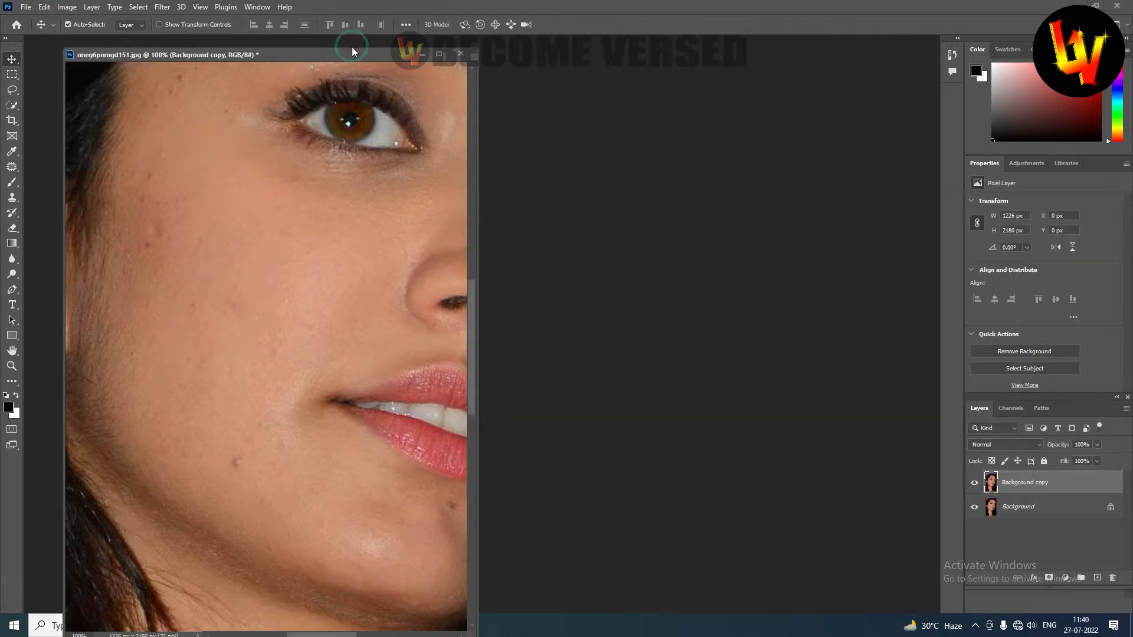
pyautogui.moveTo(351, 59); pyautogui.dragTo(345, 43)
pyautogui.hotkey('ctrl', '0')
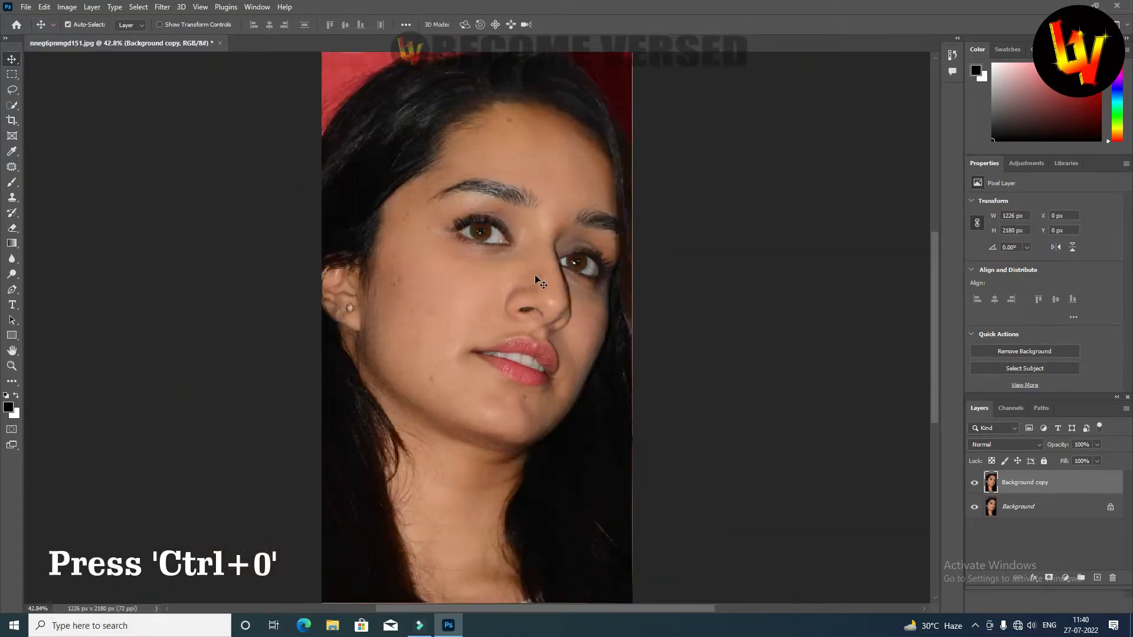
# Replace the Background copy layer with a fresh duplicate of the Background layer.
pyautogui.press('Delete')
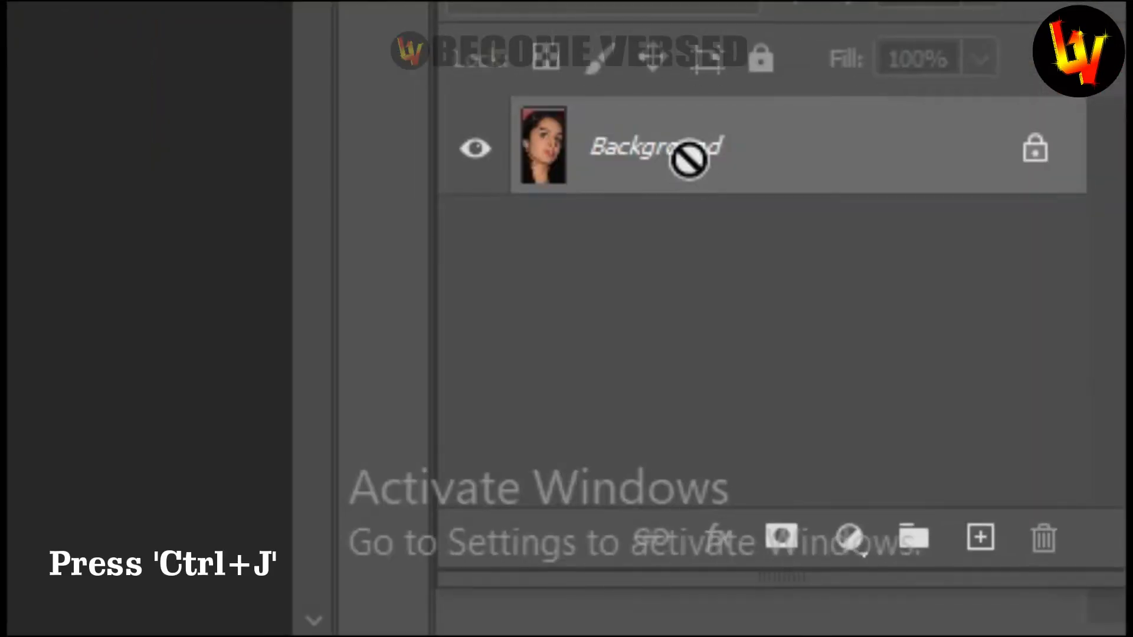
pyautogui.hotkey('ctrl', 'j')
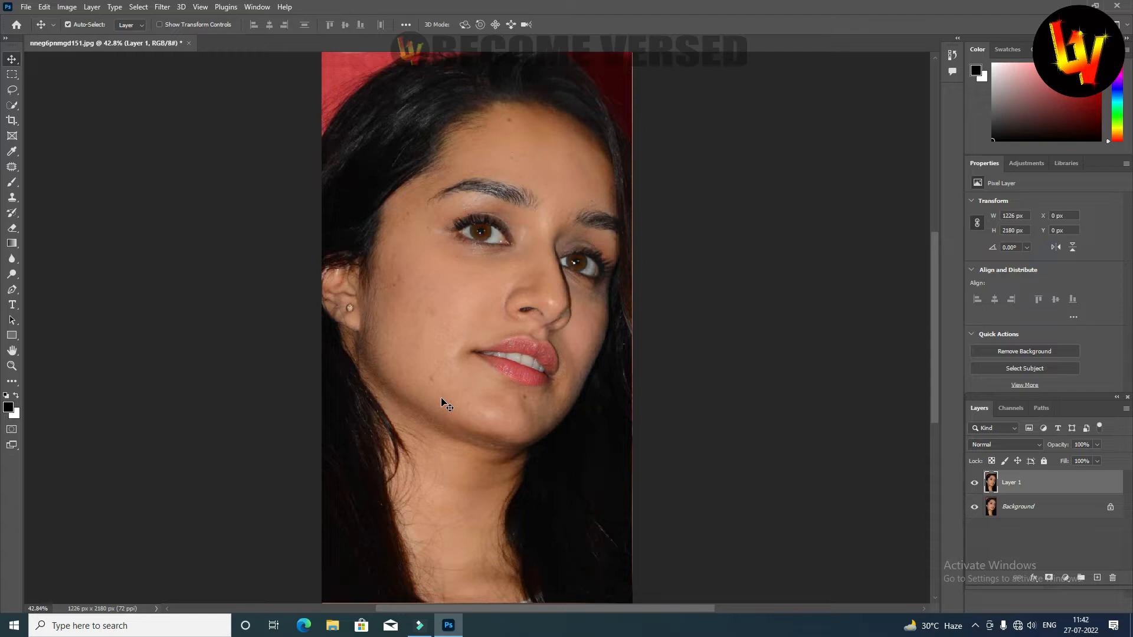
# Invert the colours of Layer 1 and set its blend mode to Vivid Light.
pyautogui.press('ctrl')
pyautogui.hotkey('ctrl', 'i')
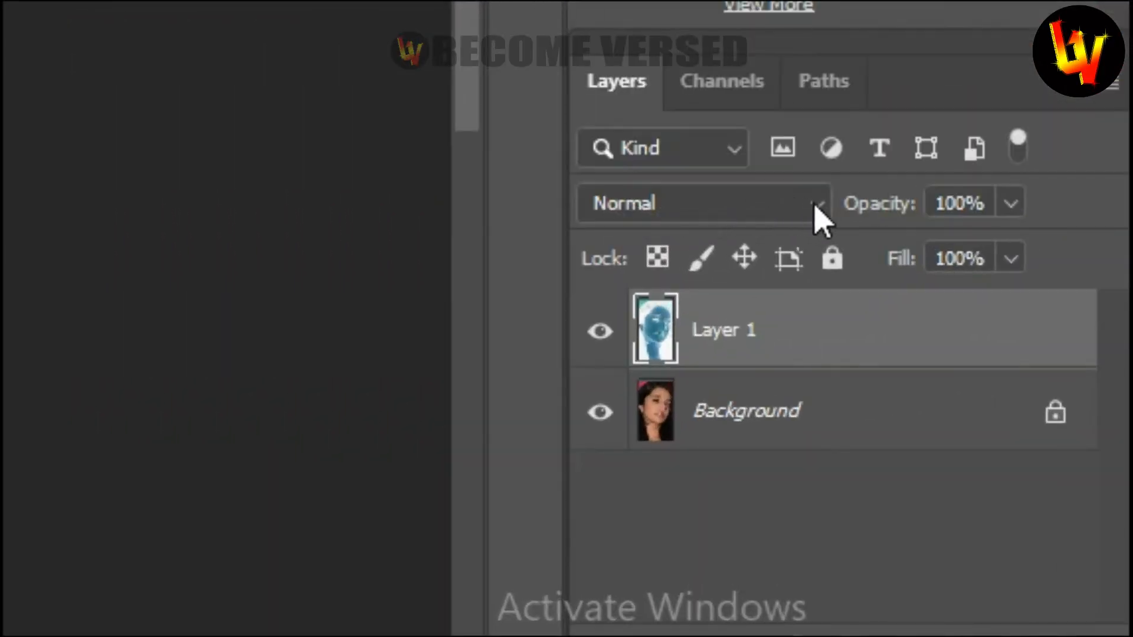
pyautogui.click(815, 204)
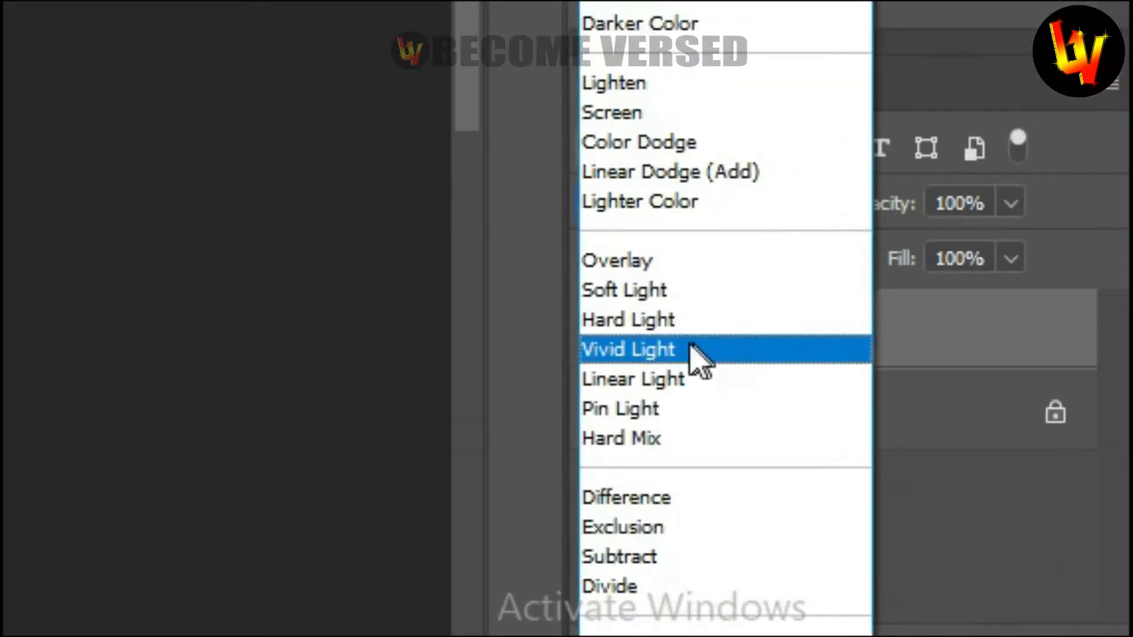
pyautogui.click(636, 350)
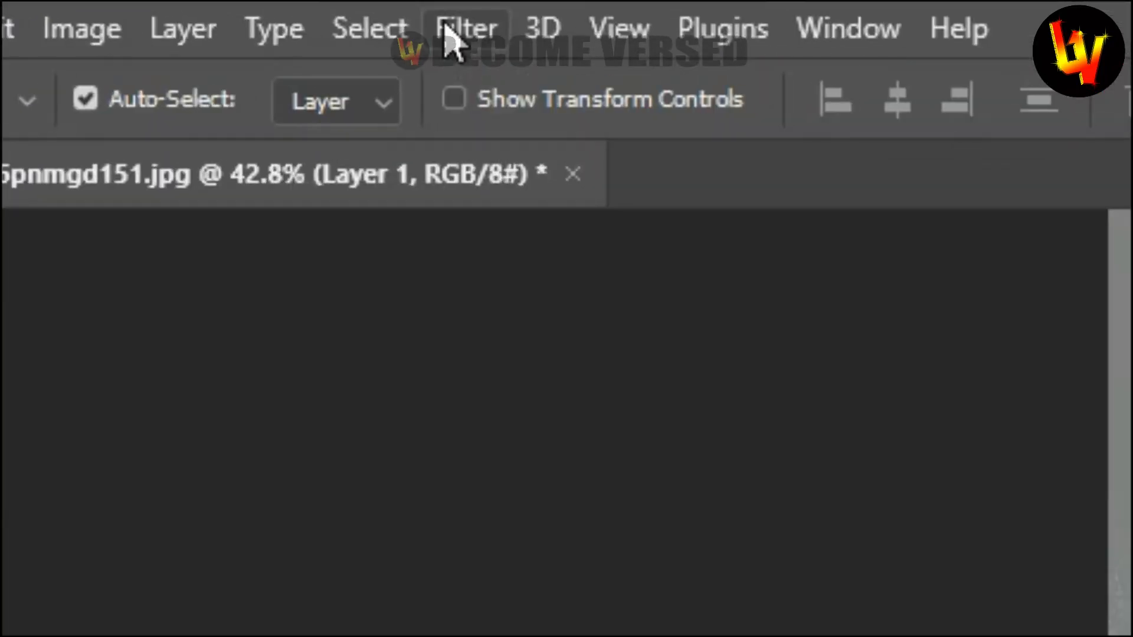
# Apply a High Pass filter with a radius of 18.0 pixels to Layer 1.
pyautogui.click(449, 24)
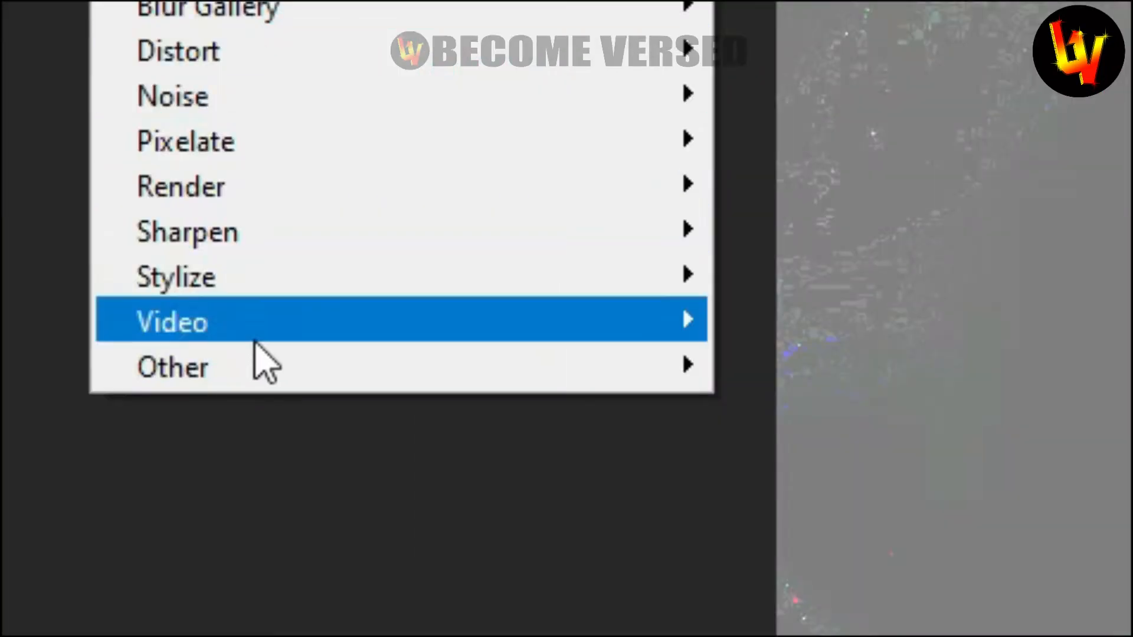
pyautogui.moveTo(331, 367)
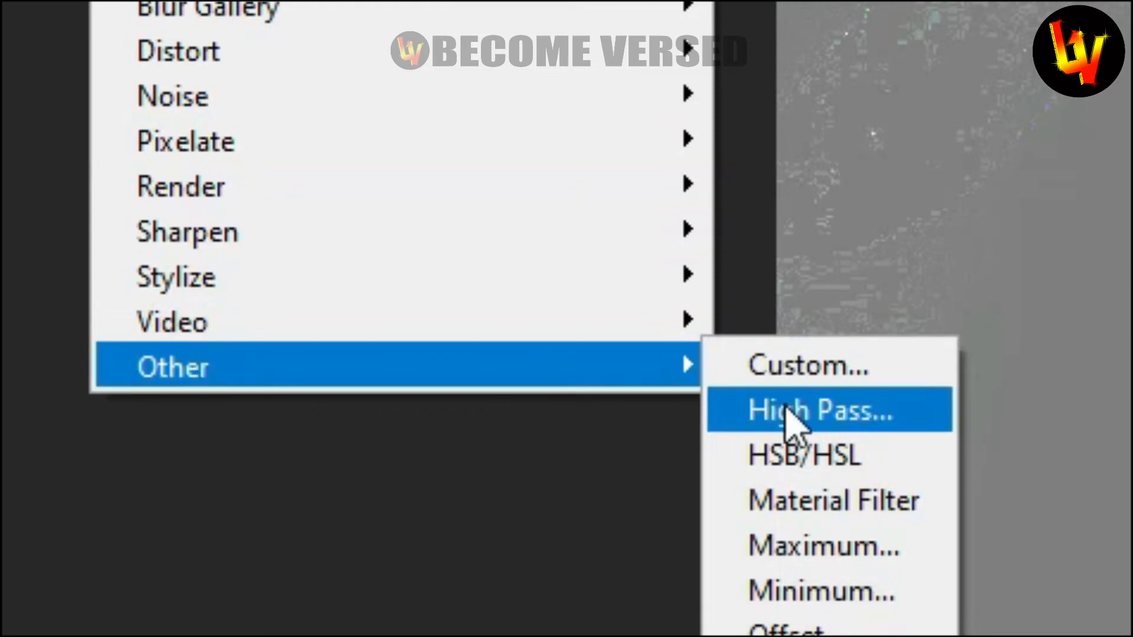
pyautogui.click(787, 411)
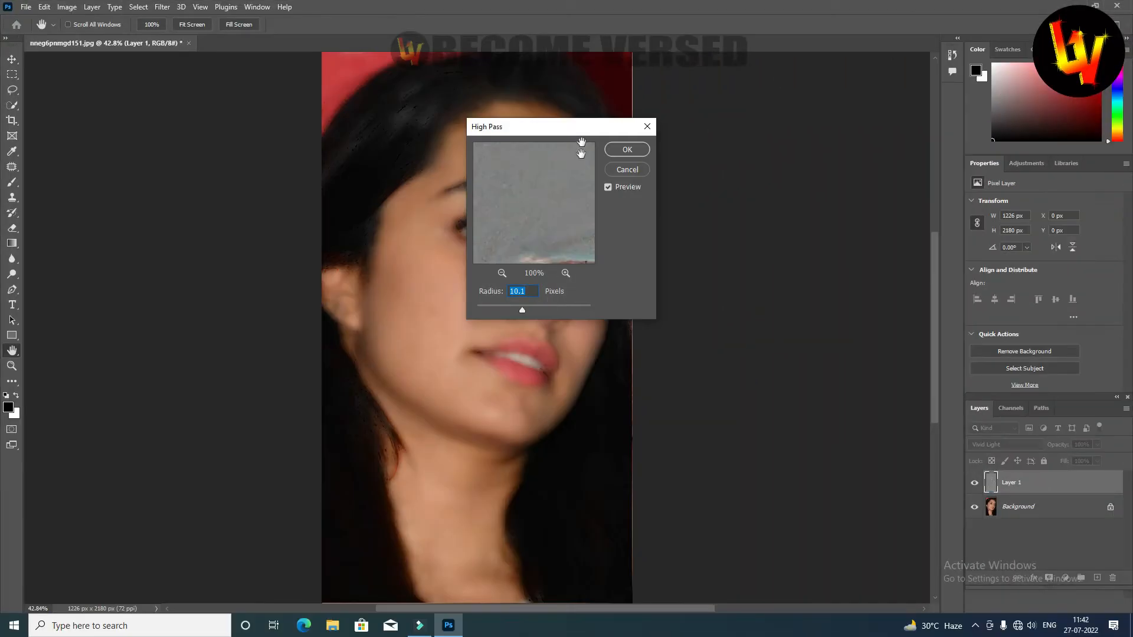
pyautogui.moveTo(712, 190); pyautogui.dragTo(760, 223)
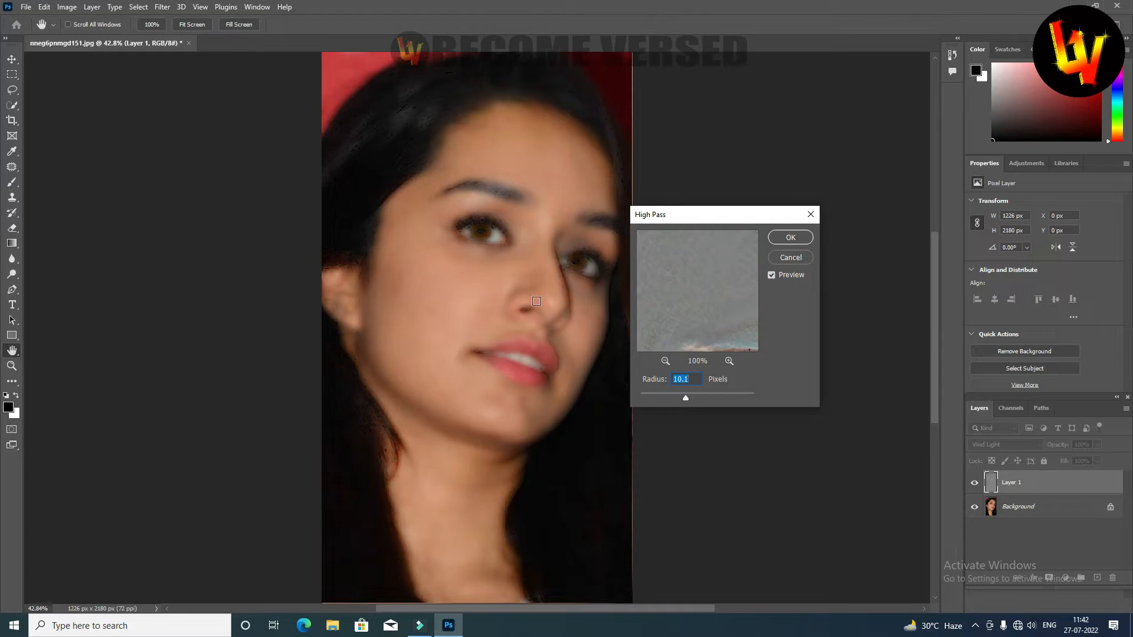
pyautogui.keyDown('ctrl'); pyautogui.click(520, 296); pyautogui.keyUp('ctrl')
pyautogui.keyDown('ctrl'); pyautogui.click(519, 296); pyautogui.keyUp('ctrl')
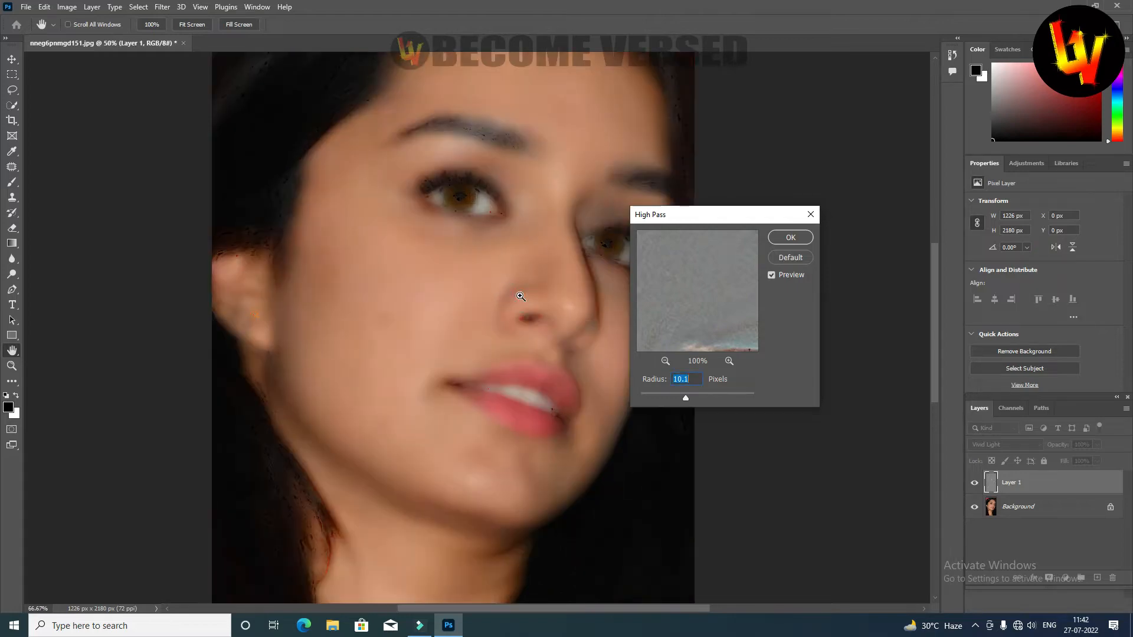
pyautogui.keyDown('ctrl'); pyautogui.click(519, 296); pyautogui.keyUp('ctrl')
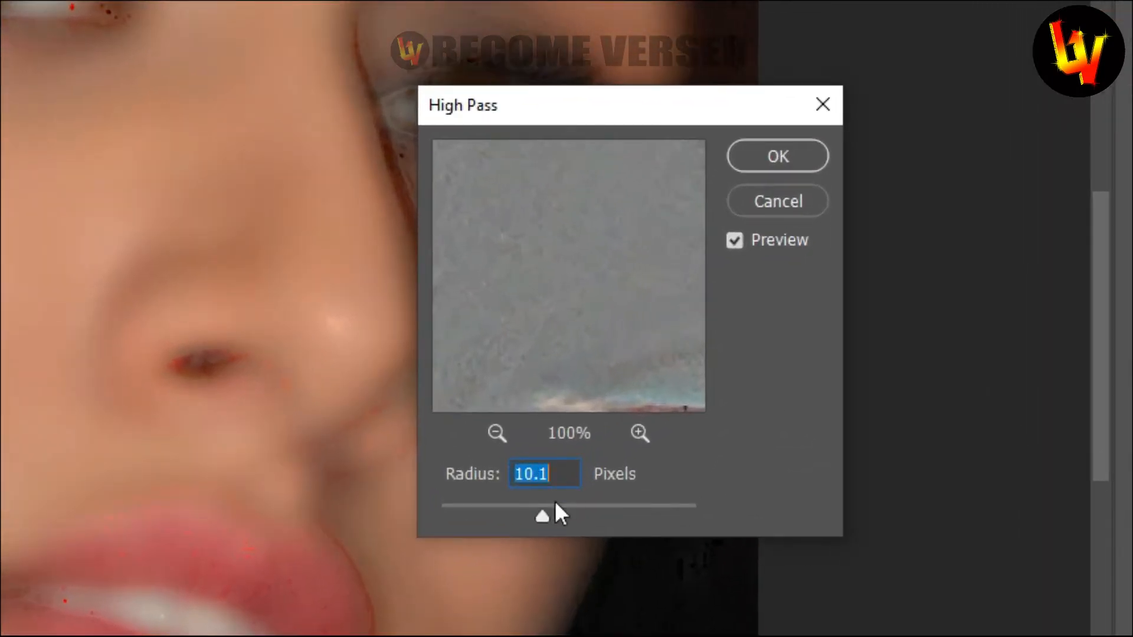
pyautogui.moveTo(544, 515); pyautogui.dragTo(550, 515)
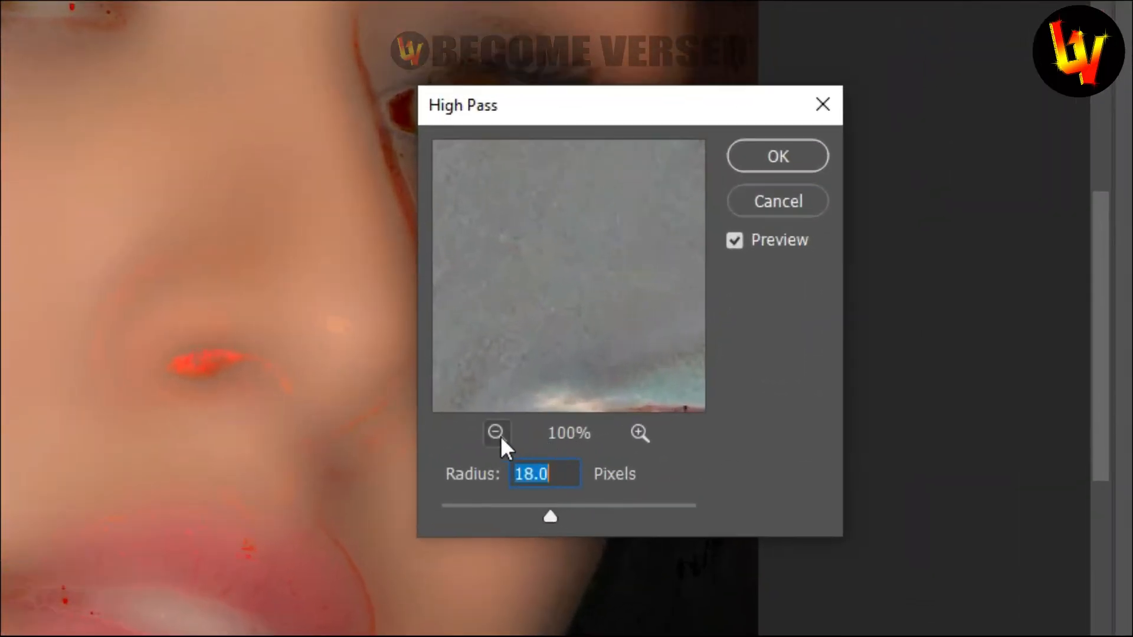
pyautogui.click(499, 436)
pyautogui.click(498, 432)
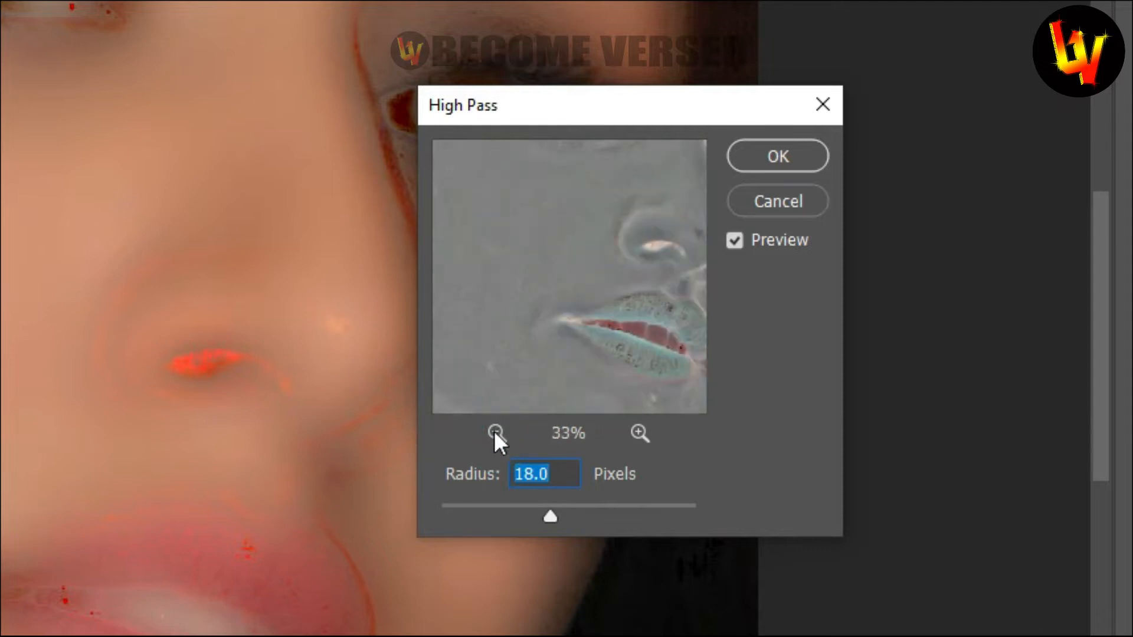
pyautogui.click(495, 432)
pyautogui.click(496, 433)
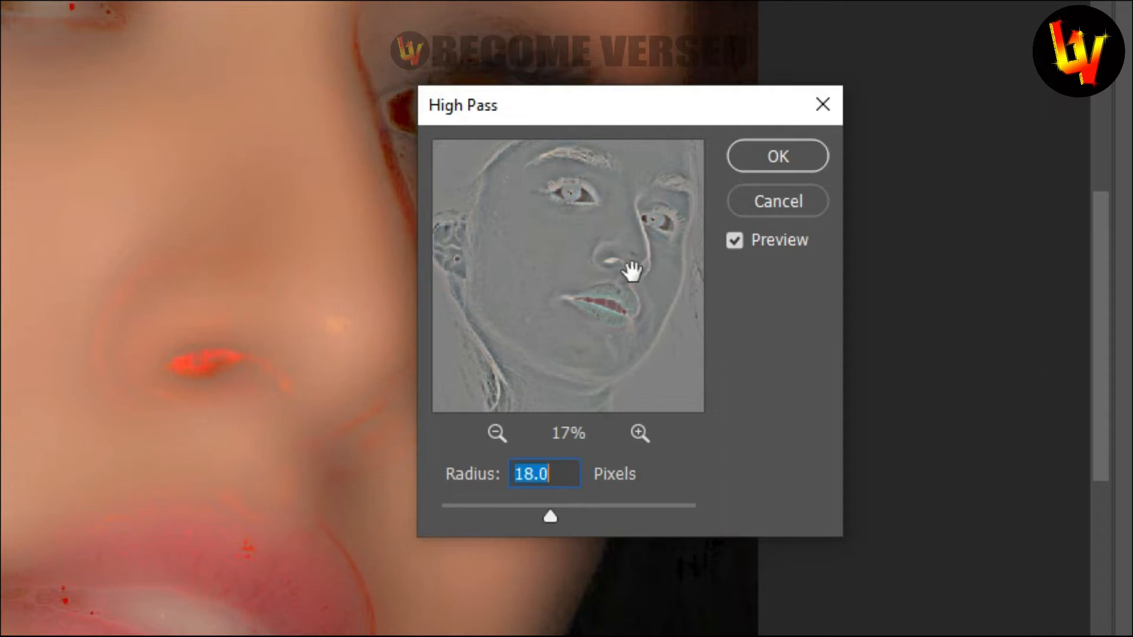
pyautogui.click(764, 154)
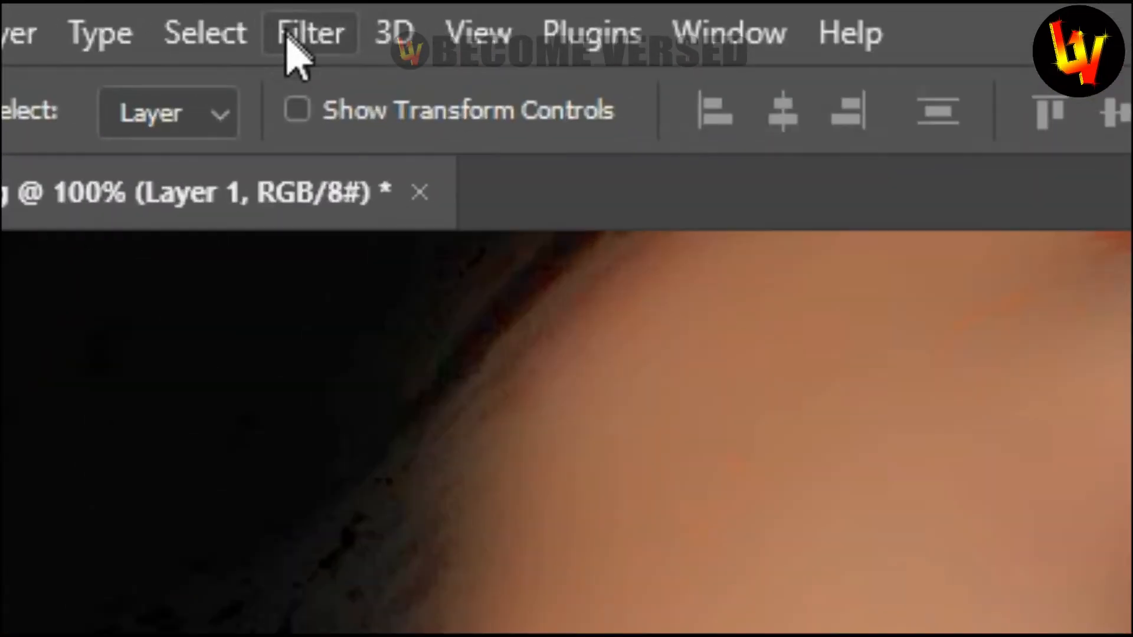
# Apply a Gaussian Blur with a radius of about 2.3 pixels to Layer 1.
pyautogui.click(160, 9)
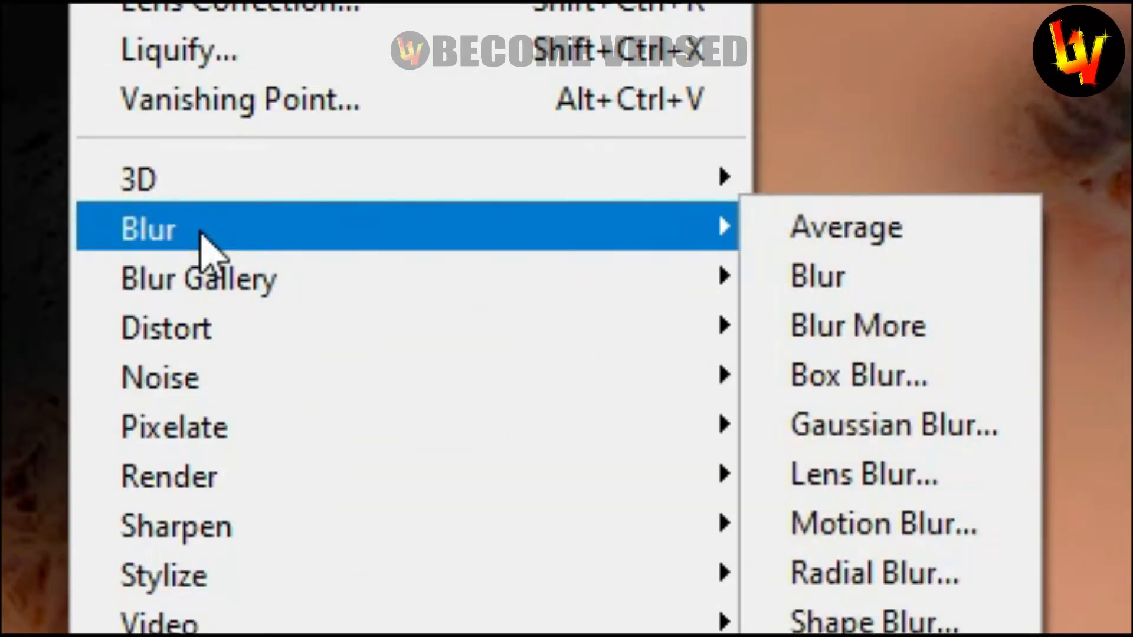
pyautogui.click(200, 233)
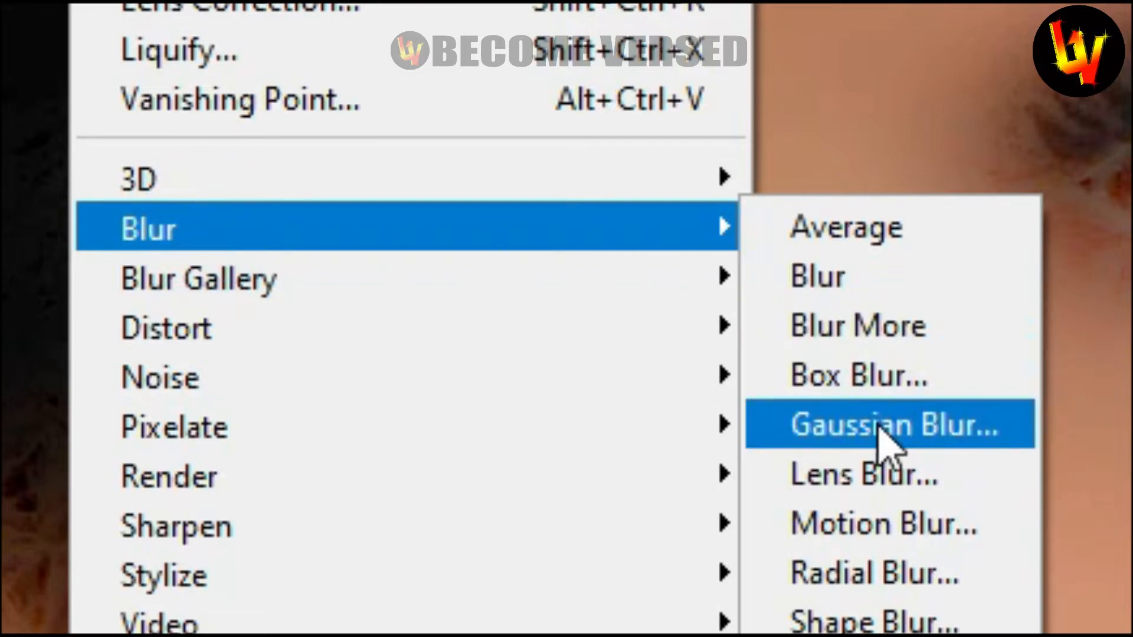
pyautogui.click(880, 430)
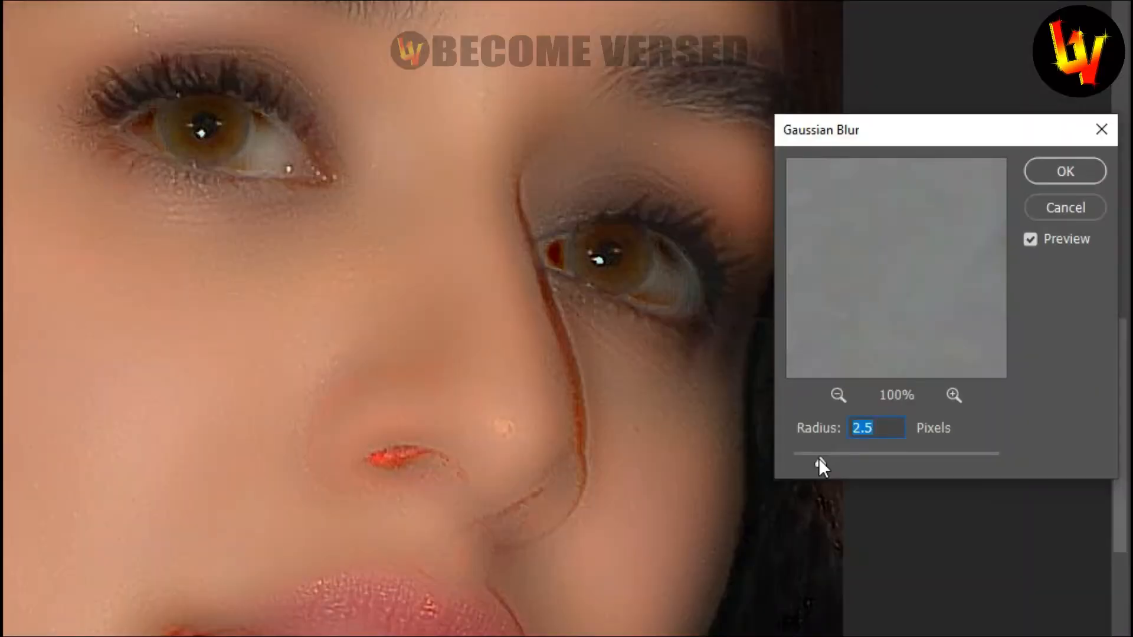
pyautogui.click(818, 459)
pyautogui.press('Down')
pyautogui.click(812, 461)
pyautogui.moveTo(815, 463)
pyautogui.mouseDown()
pyautogui.moveTo(845, 462)
pyautogui.moveTo(816, 463)
pyautogui.mouseUp()
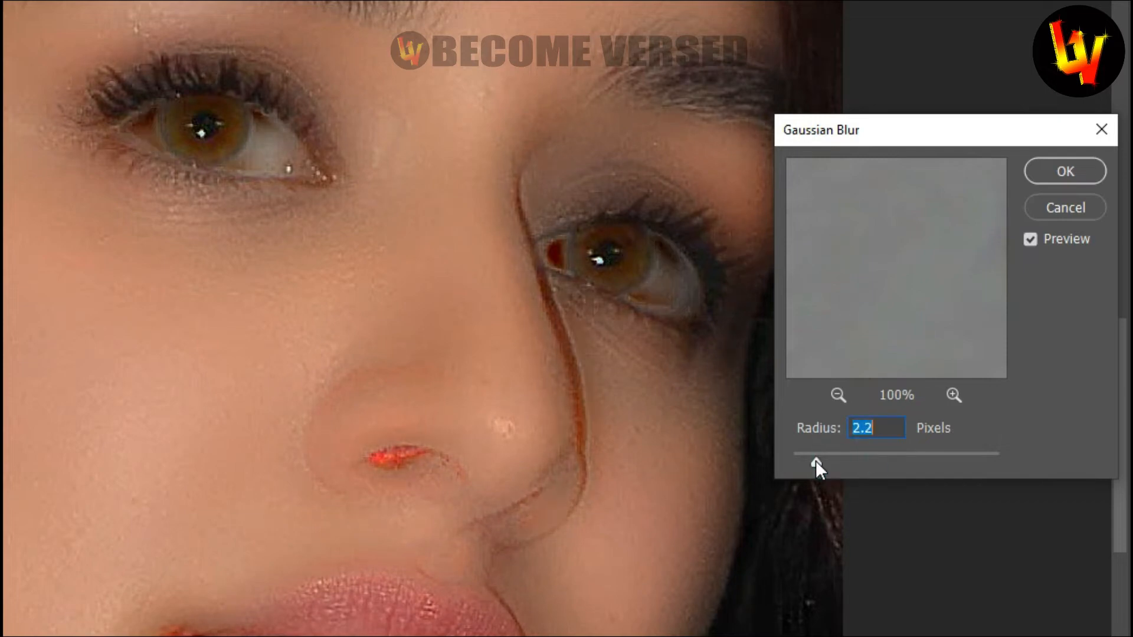
pyautogui.click(1046, 171)
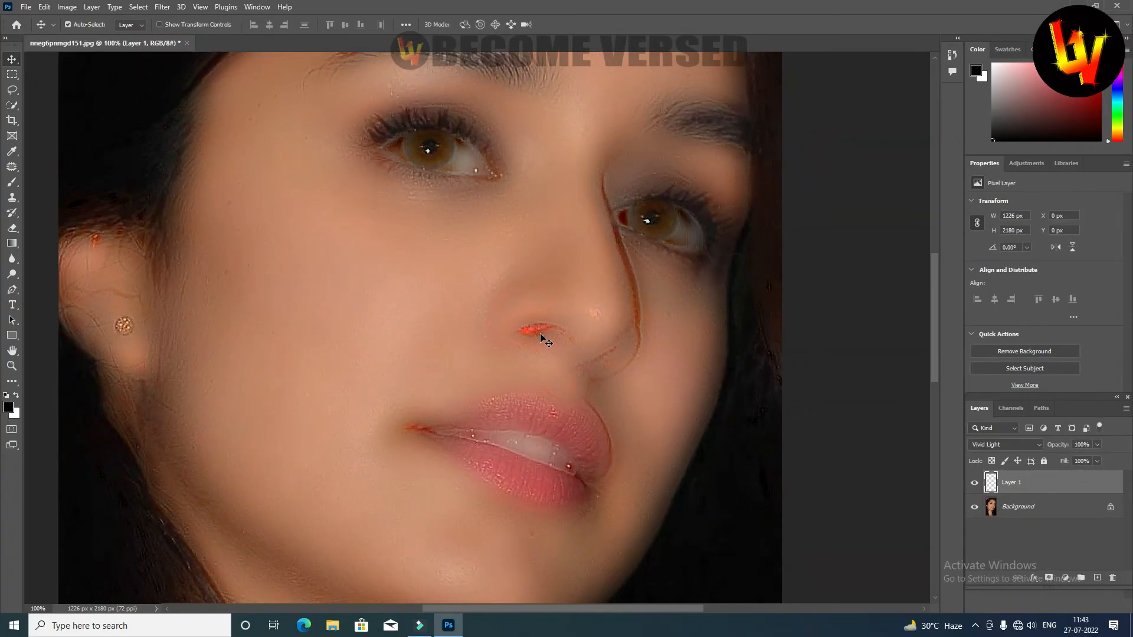
# Add a black layer mask to Layer 1 that hides the whole smoothing effect.
pyautogui.hotkey('ctrl', '0')
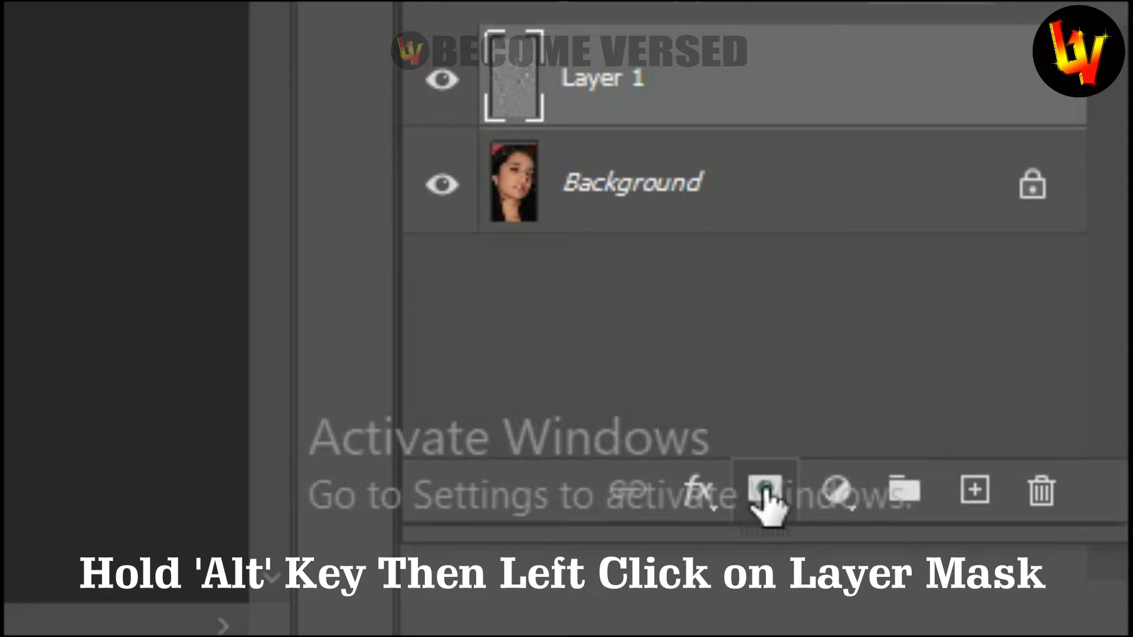
pyautogui.keyDown('alt'); pyautogui.click(766, 493); pyautogui.keyUp('alt')
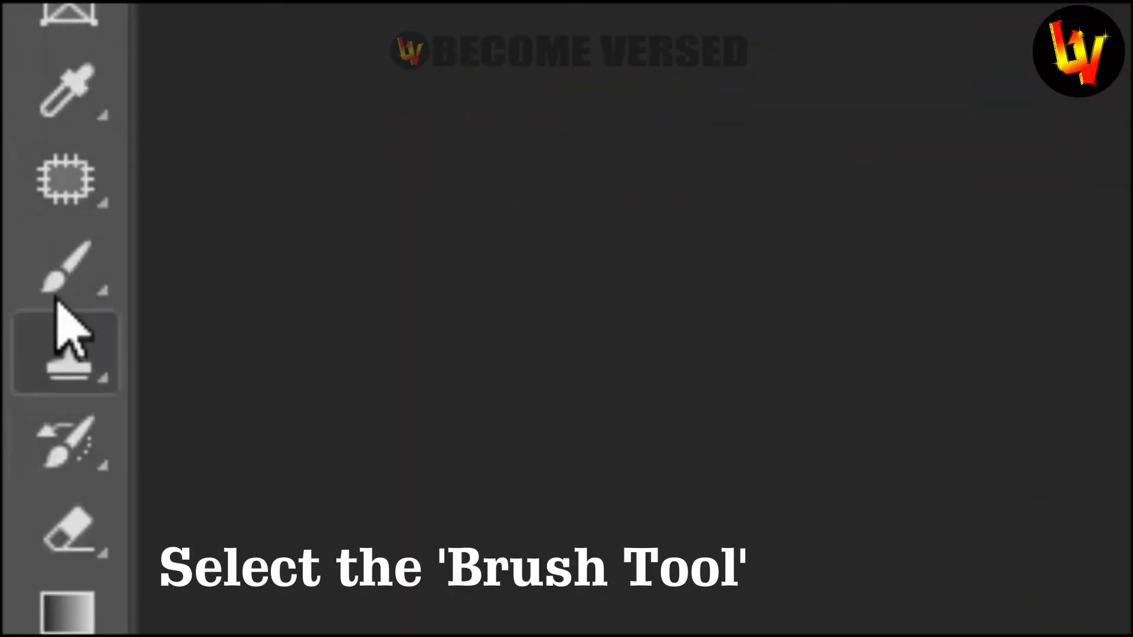
# Select the Brush tool and set the brush size to 196 px.
pyautogui.click(64, 278)
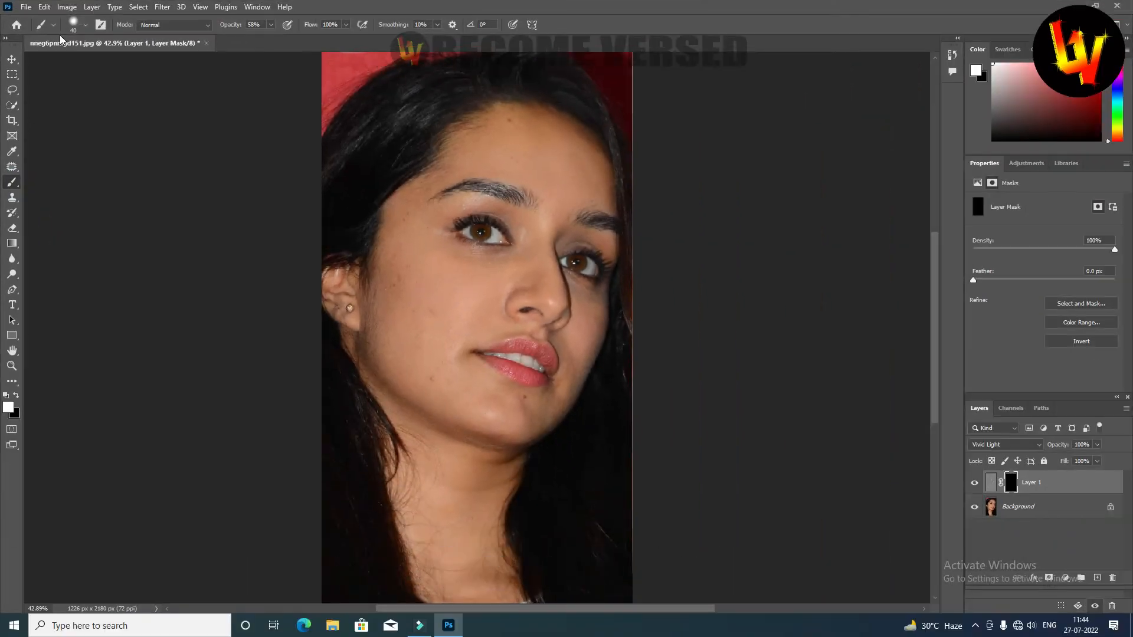
pyautogui.click(89, 25)
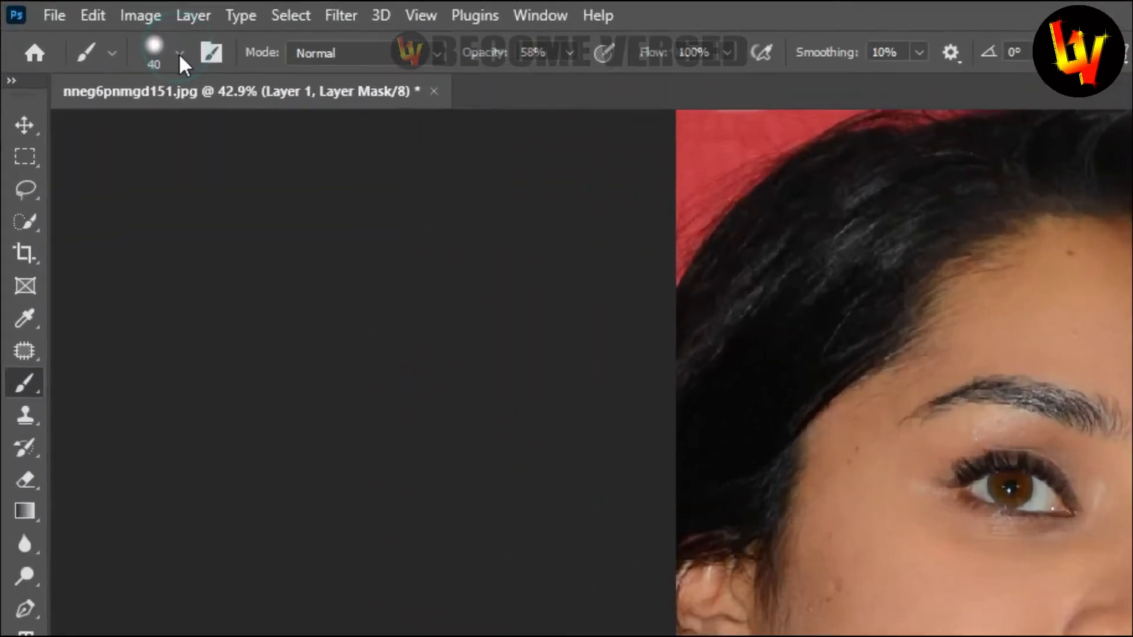
pyautogui.click(89, 26)
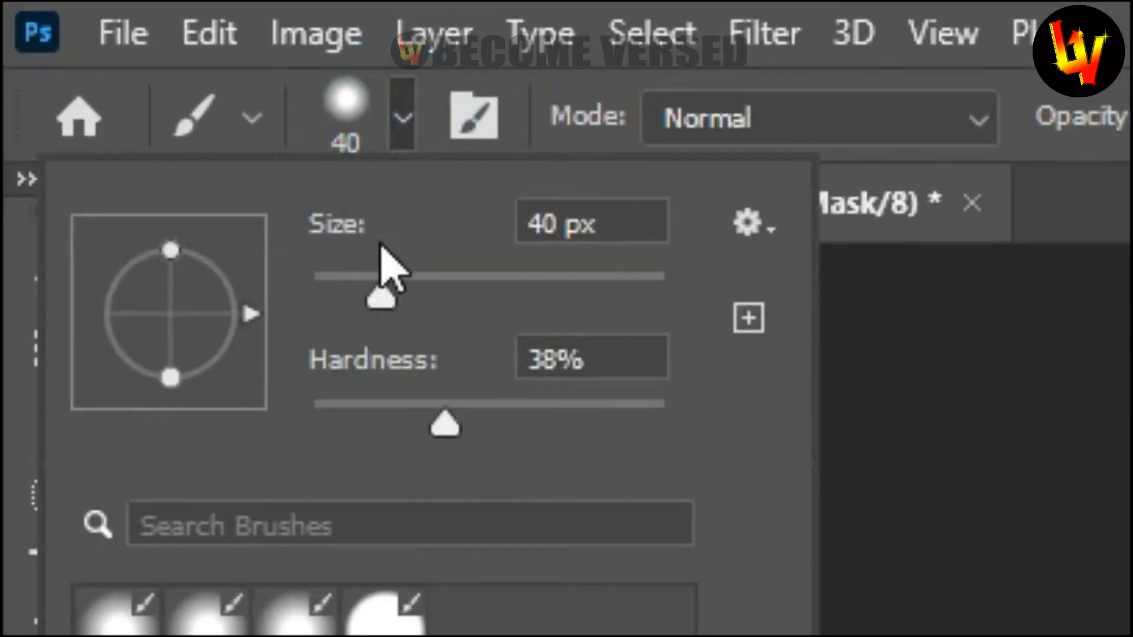
pyautogui.moveTo(386, 297); pyautogui.dragTo(572, 297)
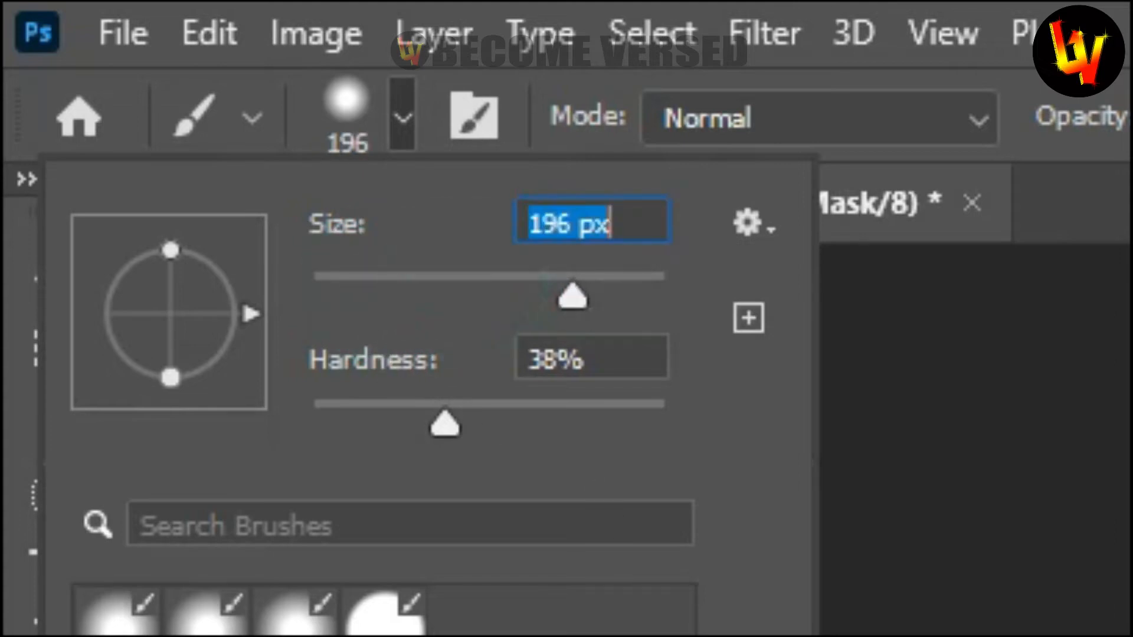
# Lower the brush hardness and raise the brush opacity to 100%.
pyautogui.moveTo(444, 425); pyautogui.dragTo(380, 441)
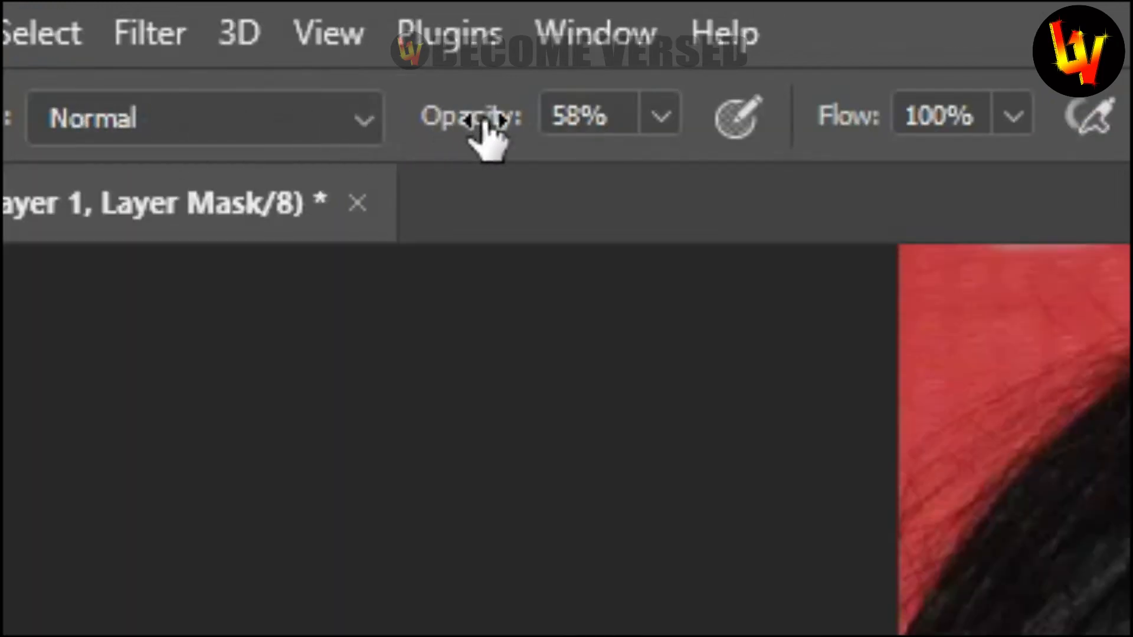
pyautogui.click(668, 118)
pyautogui.moveTo(663, 172); pyautogui.dragTo(834, 211)
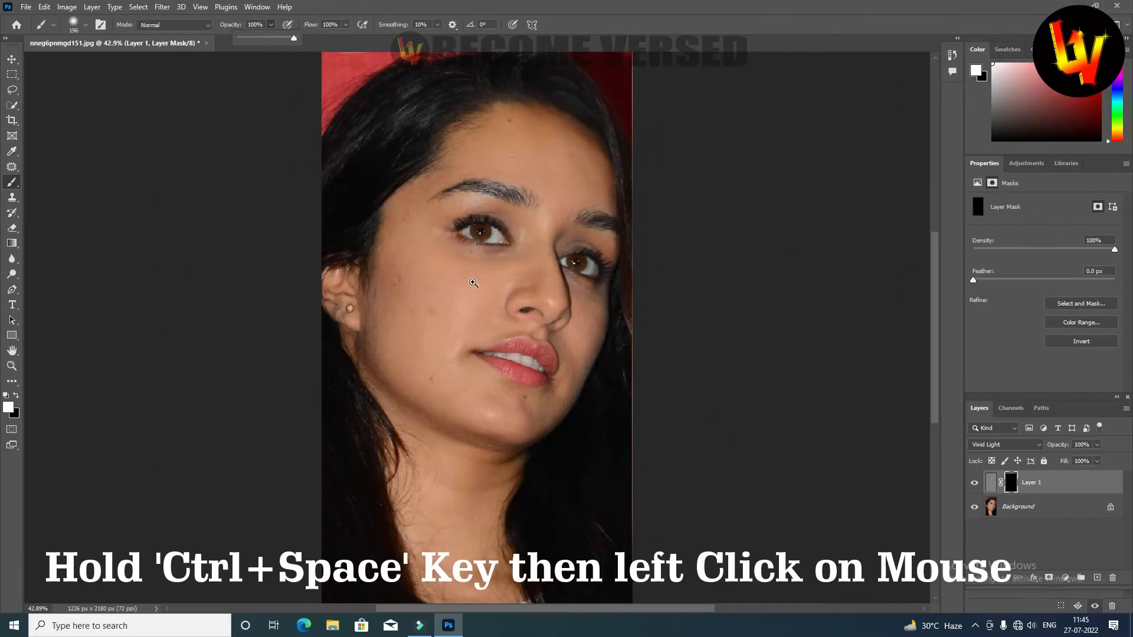
# Paint white on the Layer 1 mask over the near cheek, undoing the stroke that spills across the nose edge.
pyautogui.keyDown('ctrl'); pyautogui.click(473, 282); pyautogui.keyUp('ctrl')
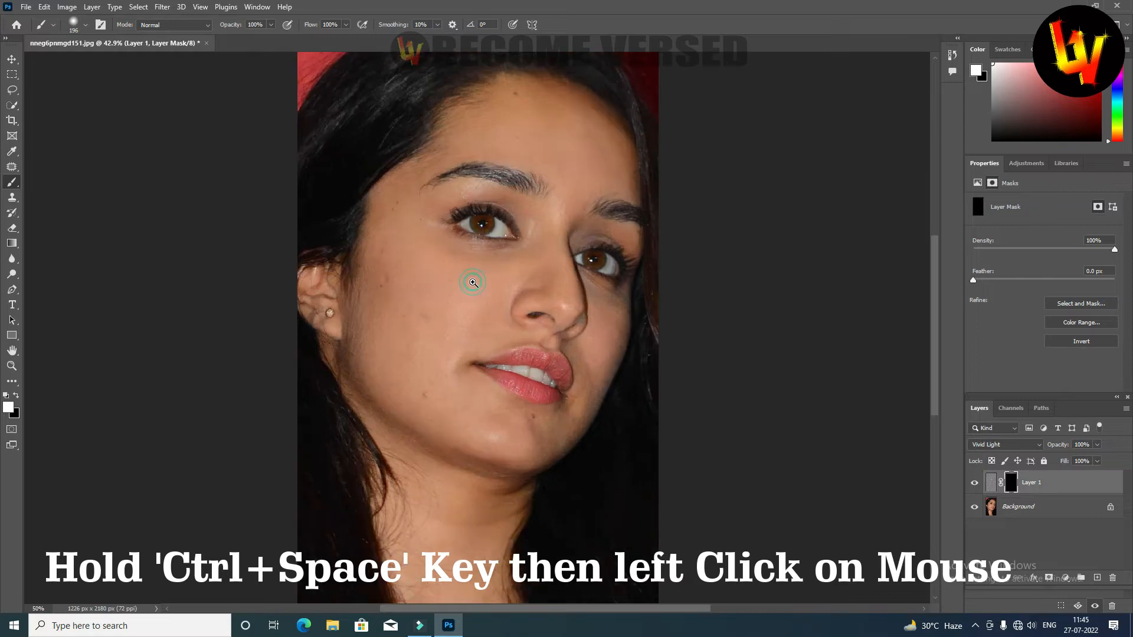
pyautogui.keyDown('ctrl'); pyautogui.click(474, 282); pyautogui.keyUp('ctrl')
pyautogui.keyDown('ctrl'); pyautogui.click(474, 283); pyautogui.keyUp('ctrl')
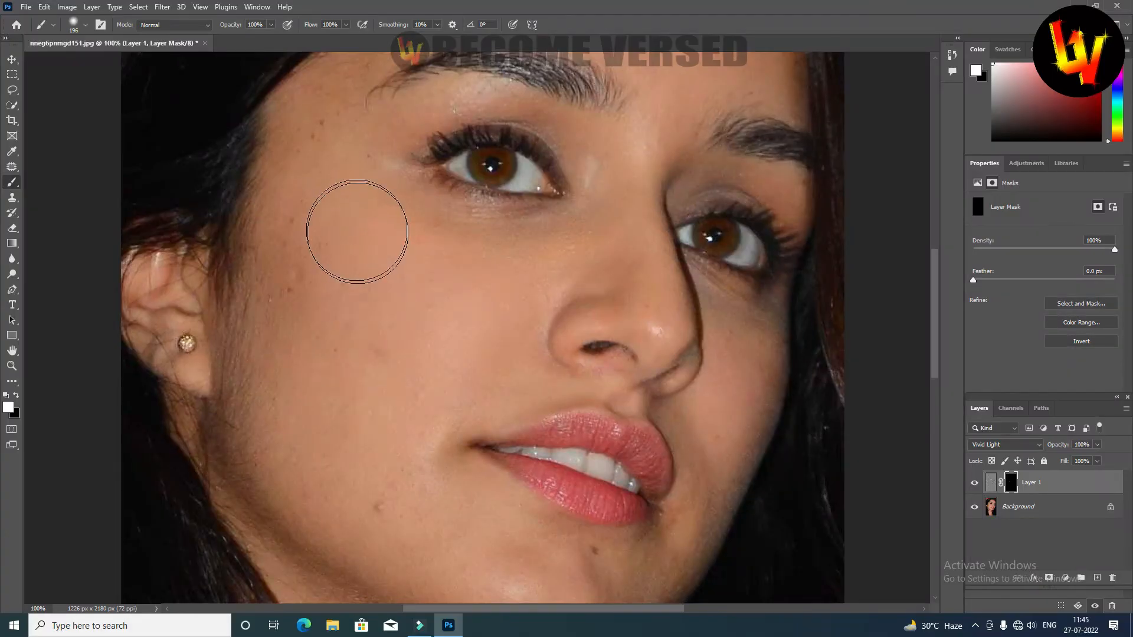
pyautogui.moveTo(357, 232)
pyautogui.mouseDown()
pyautogui.moveTo(349, 384)
pyautogui.moveTo(319, 242)
pyautogui.moveTo(321, 354)
pyautogui.moveTo(362, 367)
pyautogui.moveTo(488, 300)
pyautogui.moveTo(413, 329)
pyautogui.moveTo(376, 286)
pyautogui.moveTo(537, 283)
pyautogui.moveTo(514, 285)
pyautogui.moveTo(452, 354)
pyautogui.moveTo(384, 388)
pyautogui.moveTo(470, 339)
pyautogui.moveTo(462, 318)
pyautogui.moveTo(362, 255)
pyautogui.moveTo(331, 199)
pyautogui.moveTo(325, 154)
pyautogui.moveTo(365, 281)
pyautogui.moveTo(471, 309)
pyautogui.moveTo(574, 269)
pyautogui.moveTo(581, 286)
pyautogui.moveTo(672, 299)
pyautogui.moveTo(688, 325)
pyautogui.moveTo(692, 233)
pyautogui.moveTo(712, 357)
pyautogui.moveTo(683, 261)
pyautogui.moveTo(694, 346)
pyautogui.moveTo(690, 300)
pyautogui.moveTo(705, 271)
pyautogui.moveTo(706, 339)
pyautogui.mouseUp()
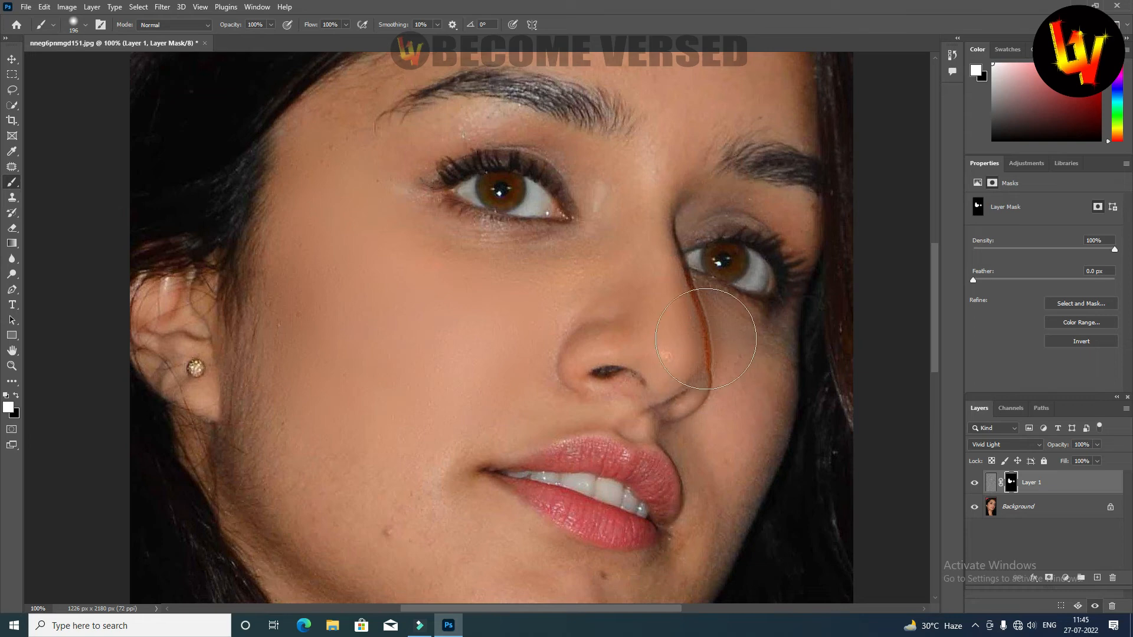
pyautogui.hotkey('ctrl', 'z')
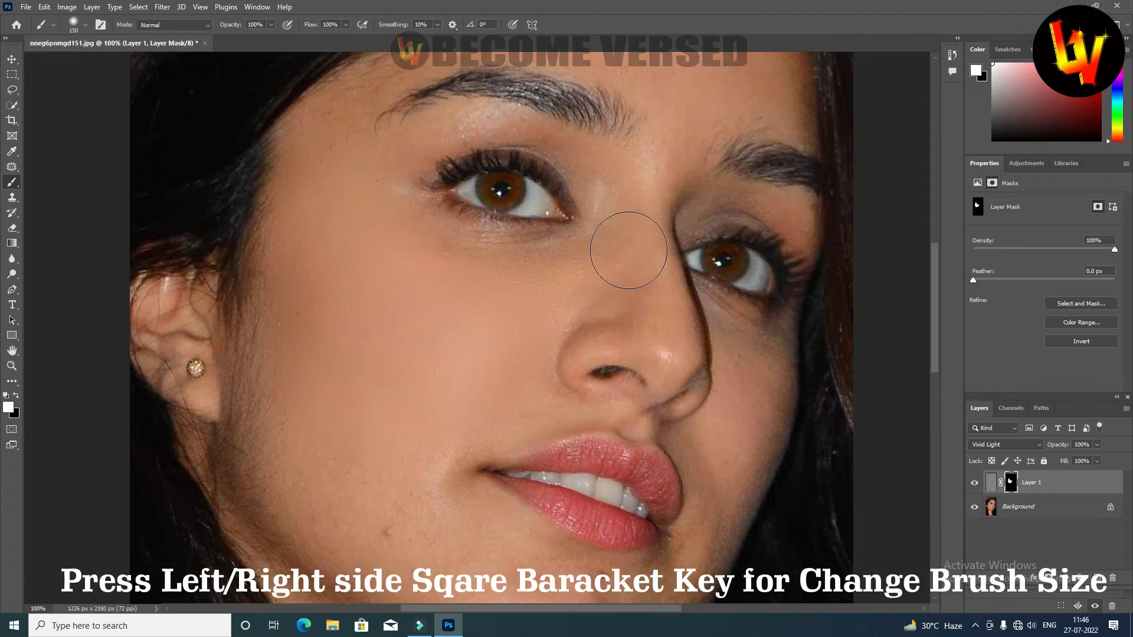
# Reduce the brush size to 125 px and paint white on the mask over the nose.
pyautogui.press('[')
pyautogui.press('[')
pyautogui.press('[')
pyautogui.press('[')
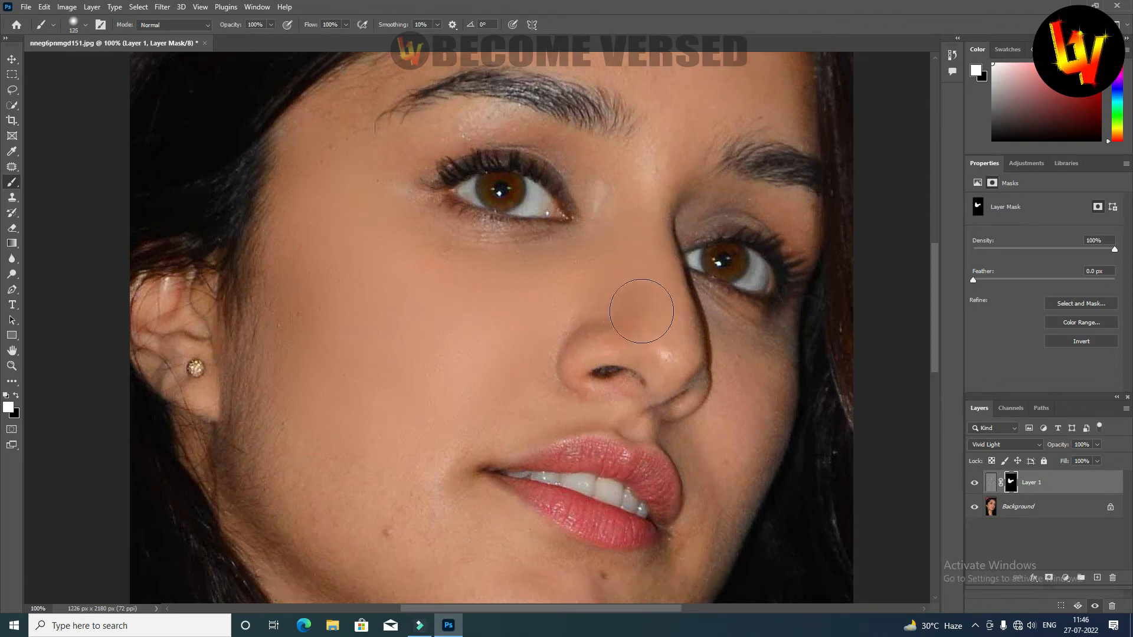
pyautogui.moveTo(654, 296); pyautogui.dragTo(666, 344)
# Paint white on the mask over the lower cheek, the chin and the far cheek.
pyautogui.moveTo(415, 395); pyautogui.dragTo(462, 215)
pyautogui.moveTo(455, 307)
pyautogui.mouseDown()
pyautogui.moveTo(459, 349)
pyautogui.moveTo(422, 319)
pyautogui.mouseUp()
pyautogui.press(']')
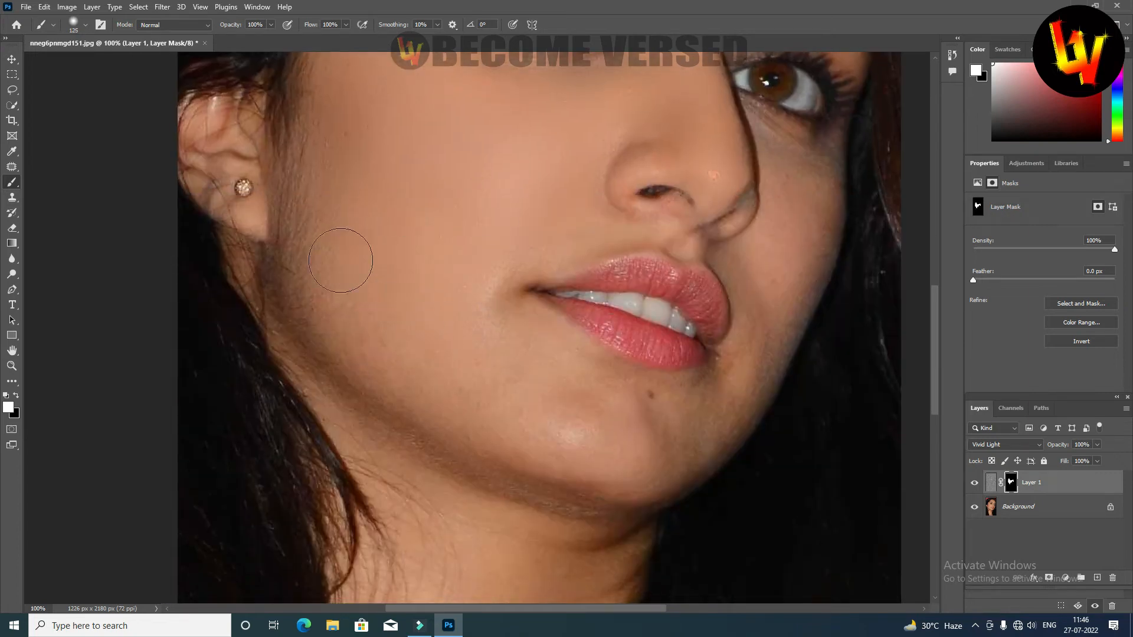
pyautogui.moveTo(725, 397); pyautogui.dragTo(549, 370)
pyautogui.moveTo(489, 427)
pyautogui.mouseDown()
pyautogui.moveTo(489, 364)
pyautogui.moveTo(569, 351)
pyautogui.moveTo(625, 151)
pyautogui.mouseUp()
# Reduce the brush size to 80 px and paint the mask around the nostrils and above the upper lip.
pyautogui.press('[')
pyautogui.press('[')
pyautogui.press('[')
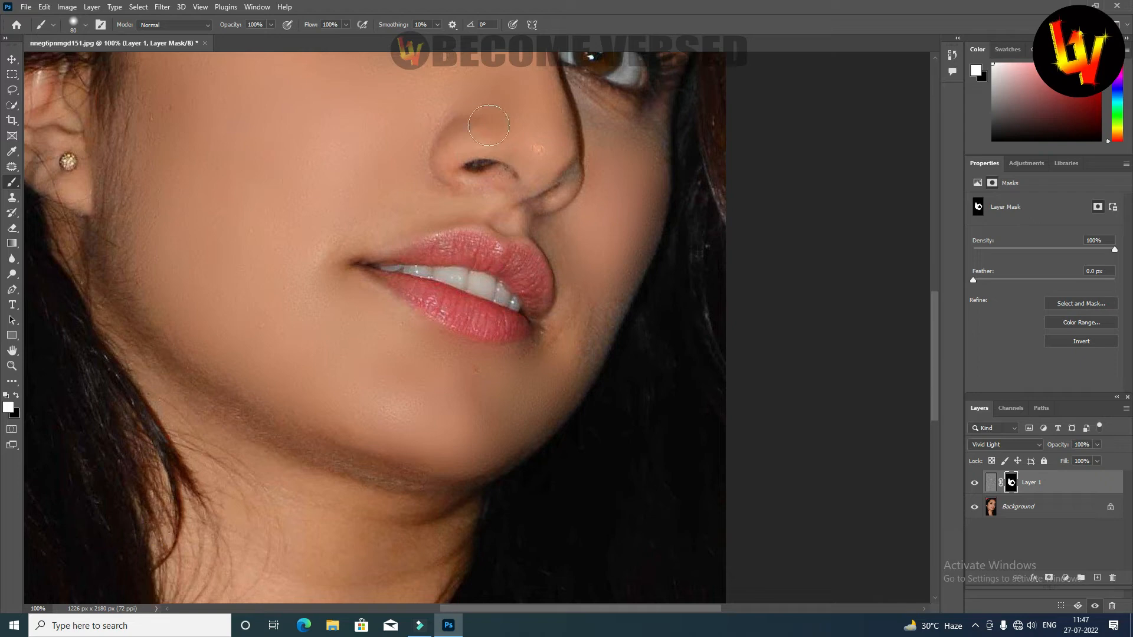
pyautogui.moveTo(525, 182); pyautogui.dragTo(496, 206)
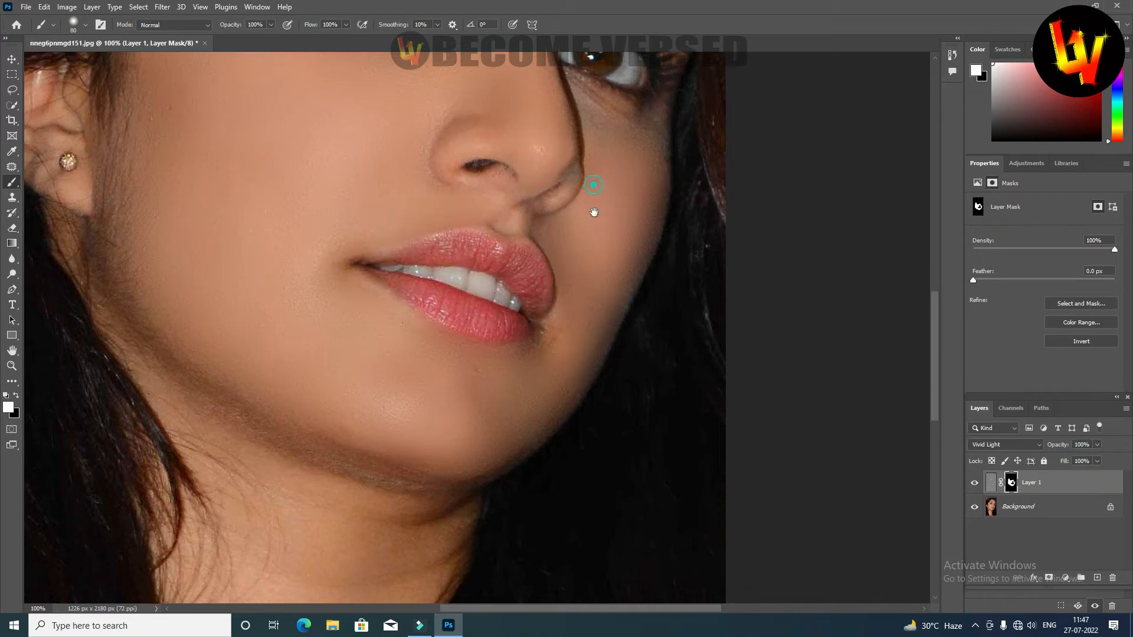
# Set the brush opacity to 27% and lightly paint the mask around both eyes and near the temple.
pyautogui.moveTo(590, 186); pyautogui.dragTo(599, 268)
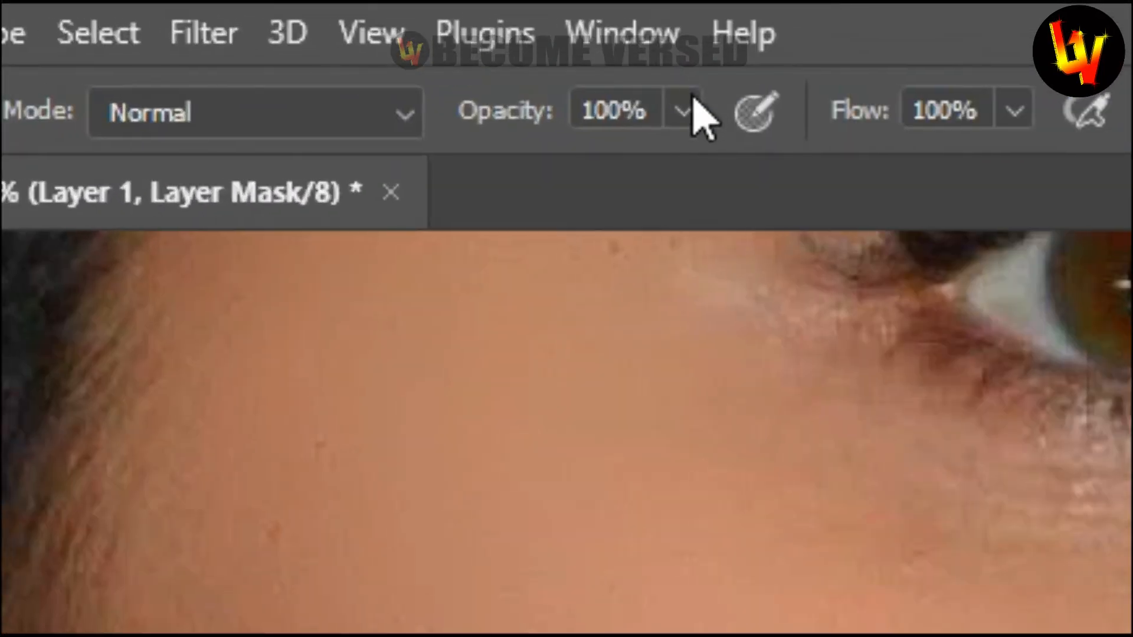
pyautogui.click(270, 25)
pyautogui.moveTo(584, 171); pyautogui.dragTo(507, 172)
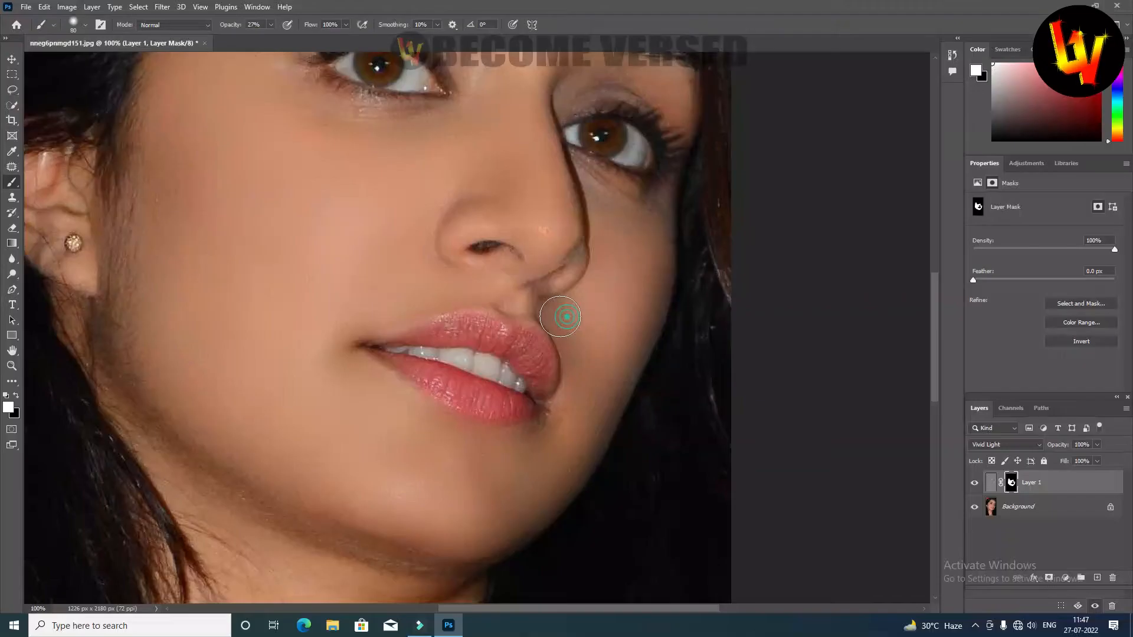
pyautogui.moveTo(561, 318)
pyautogui.mouseDown()
pyautogui.moveTo(541, 307)
pyautogui.moveTo(537, 279)
pyautogui.moveTo(527, 311)
pyautogui.mouseUp()
pyautogui.moveTo(609, 250)
pyautogui.mouseDown()
pyautogui.moveTo(613, 202)
pyautogui.moveTo(647, 218)
pyautogui.moveTo(636, 350)
pyautogui.mouseUp()
pyautogui.moveTo(586, 218)
pyautogui.mouseDown()
pyautogui.moveTo(645, 226)
pyautogui.moveTo(671, 250)
pyautogui.moveTo(648, 230)
pyautogui.moveTo(587, 234)
pyautogui.mouseUp()
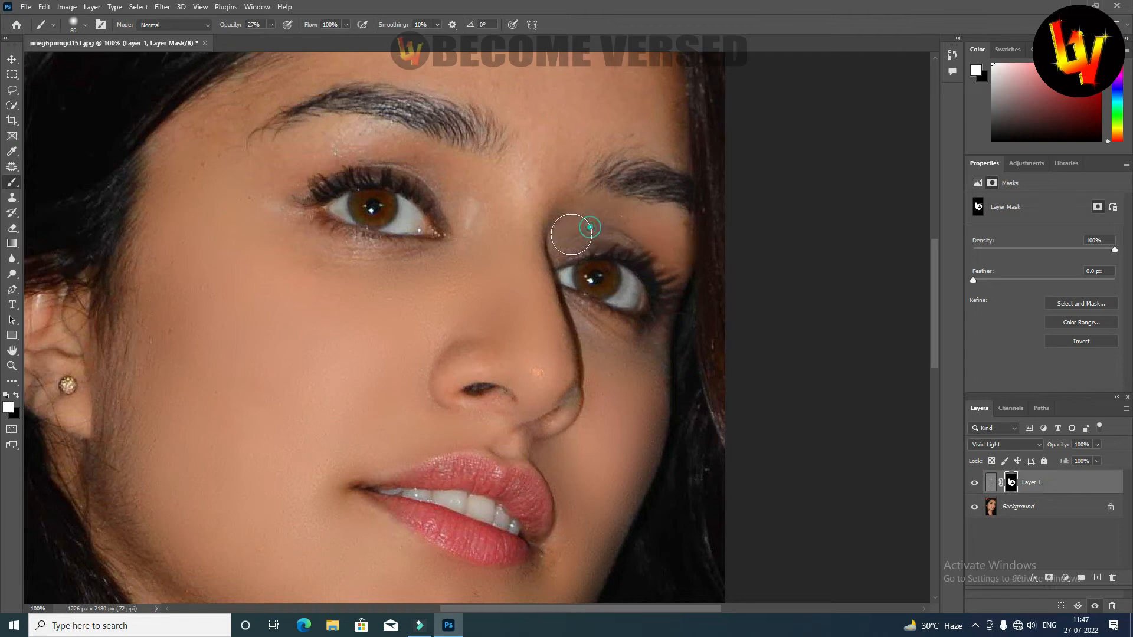
pyautogui.click(260, 175)
# Set the brush to 100% opacity and 100 px, then paint white on the mask over the forehead.
pyautogui.moveTo(207, 119); pyautogui.dragTo(211, 212)
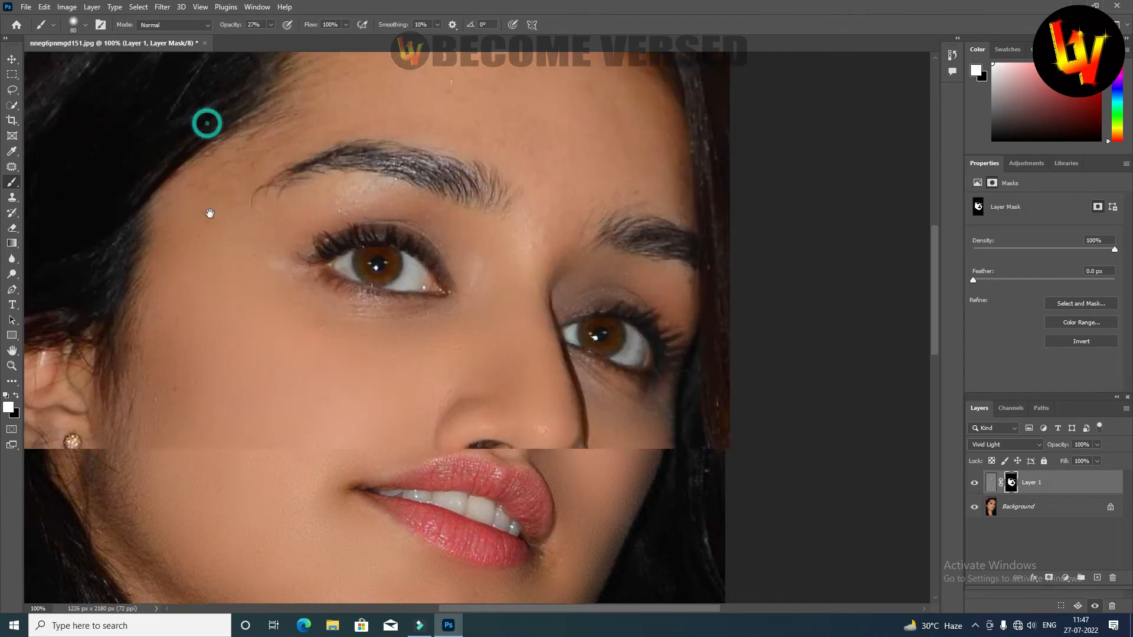
pyautogui.moveTo(490, 98); pyautogui.dragTo(461, 165)
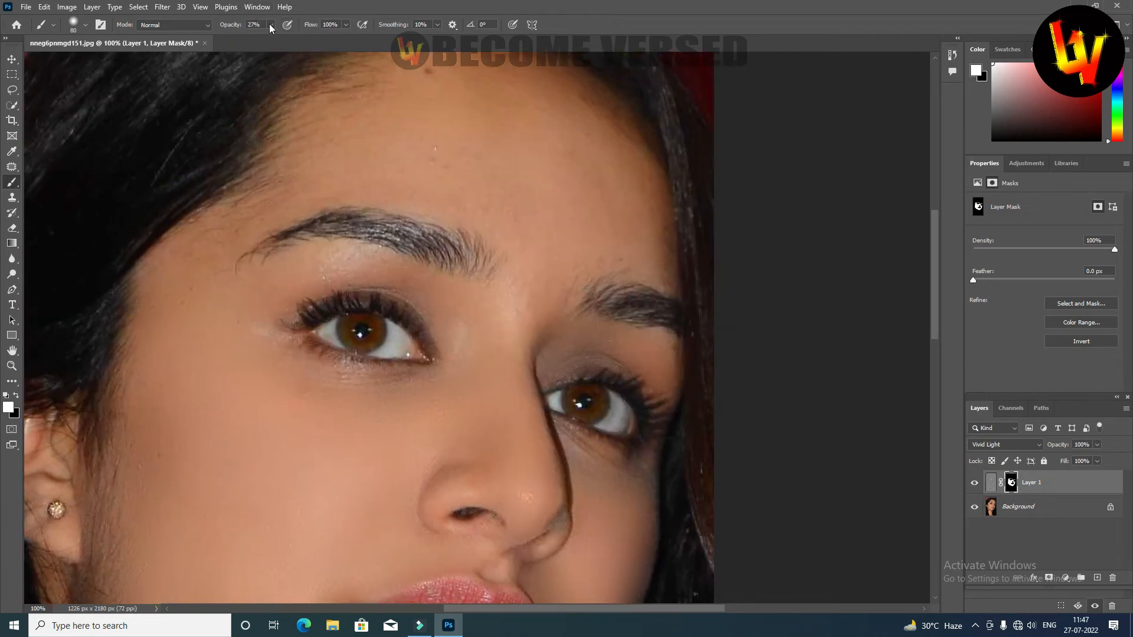
pyautogui.click(270, 25)
pyautogui.moveTo(271, 39); pyautogui.dragTo(369, 50)
pyautogui.press(']')
pyautogui.press(']')
pyautogui.moveTo(489, 156)
pyautogui.mouseDown()
pyautogui.moveTo(534, 250)
pyautogui.moveTo(520, 315)
pyautogui.mouseUp()
pyautogui.moveTo(572, 193); pyautogui.dragTo(544, 248)
pyautogui.moveTo(535, 182); pyautogui.dragTo(283, 224)
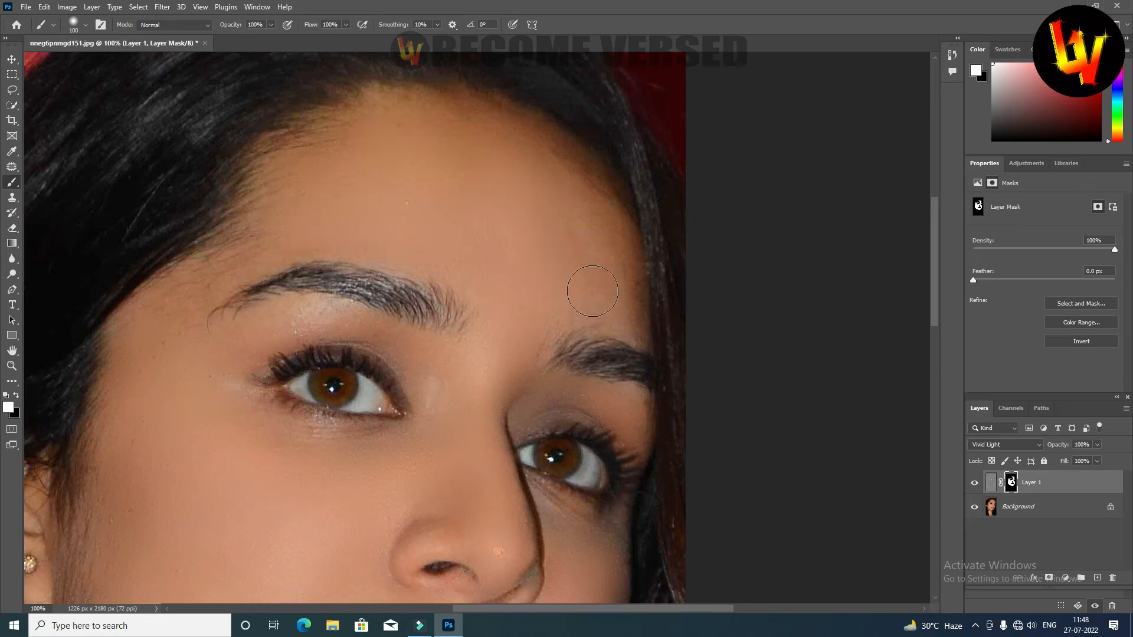
pyautogui.moveTo(592, 291); pyautogui.dragTo(557, 195)
# Set the brush opacity to 48% and paint the mask along the forehead hairline and the jawline.
pyautogui.click(270, 25)
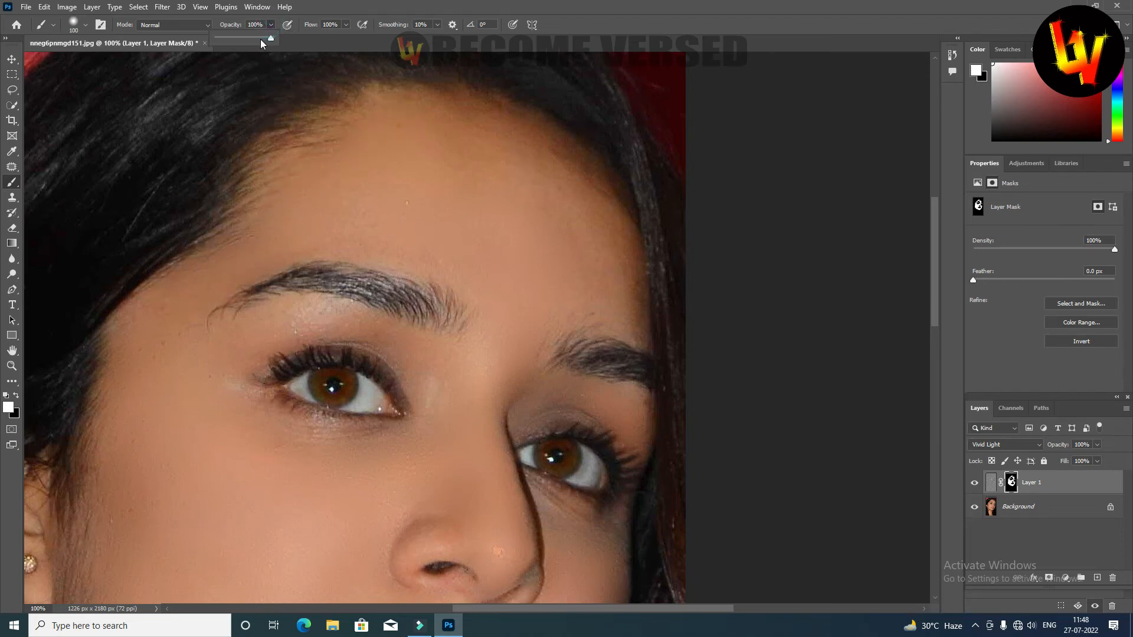
pyautogui.click(282, 205)
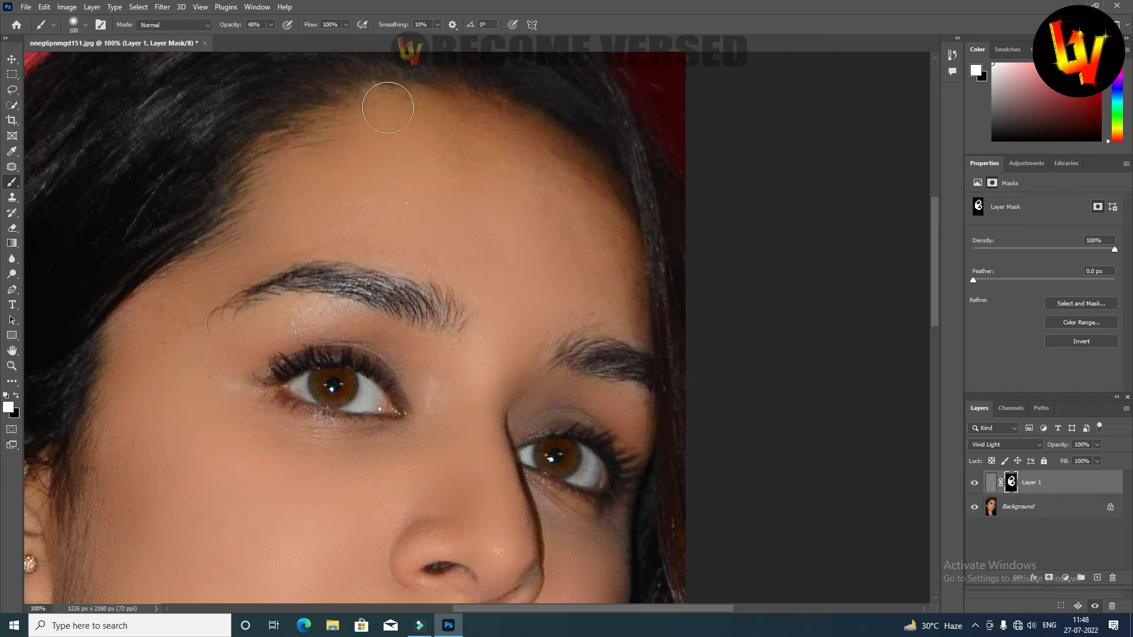
pyautogui.moveTo(577, 307); pyautogui.dragTo(640, 117)
pyautogui.moveTo(481, 278); pyautogui.dragTo(499, 202)
pyautogui.moveTo(346, 363); pyautogui.dragTo(366, 224)
pyautogui.moveTo(170, 274)
pyautogui.mouseDown()
pyautogui.moveTo(230, 369)
pyautogui.moveTo(357, 432)
pyautogui.mouseUp()
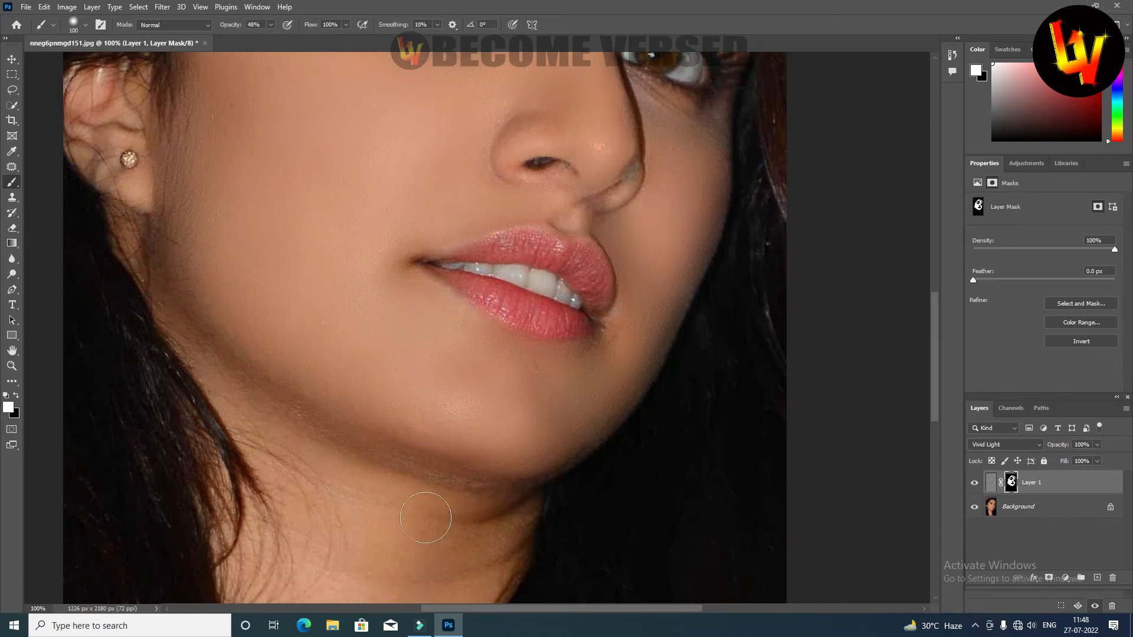
# Enlarge the brush to 150 px and paint the mask over the neck.
pyautogui.moveTo(422, 519); pyautogui.dragTo(405, 297)
pyautogui.press(']')
pyautogui.press(']')
pyautogui.moveTo(321, 300)
pyautogui.mouseDown()
pyautogui.moveTo(320, 244)
pyautogui.moveTo(300, 254)
pyautogui.moveTo(364, 554)
pyautogui.moveTo(469, 289)
pyautogui.mouseUp()
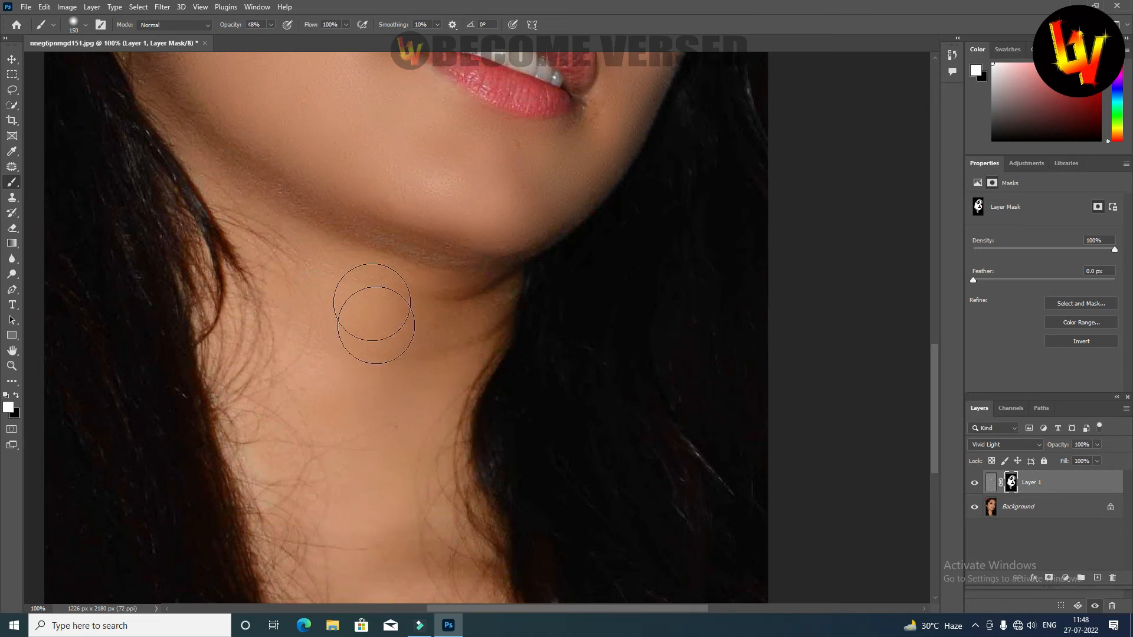
# Compare the portrait with and without the smoothing layer, examining the cheek closely before returning to the full image.
pyautogui.hotkey('ctrl', '0')
pyautogui.press('v')
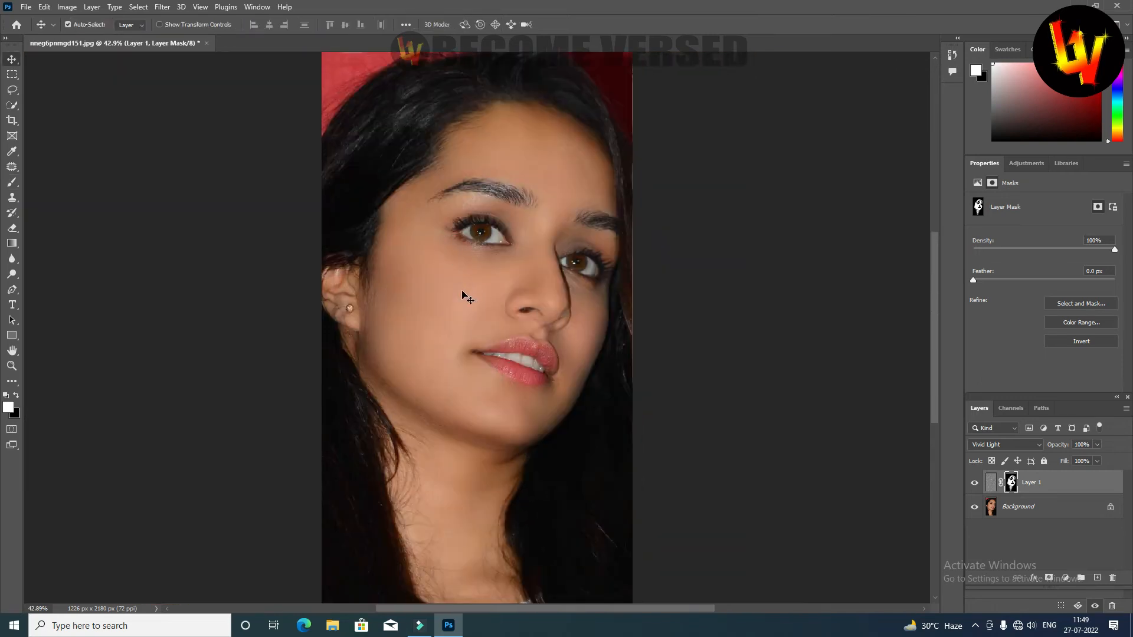
pyautogui.click(451, 305)
pyautogui.click(453, 303)
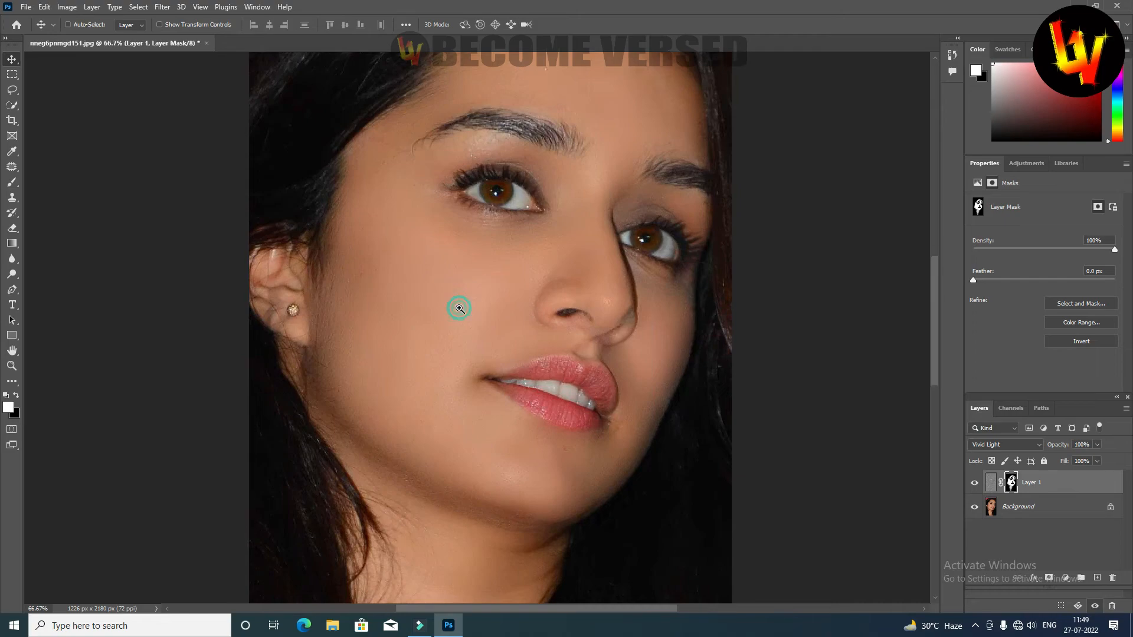
pyautogui.click(458, 309)
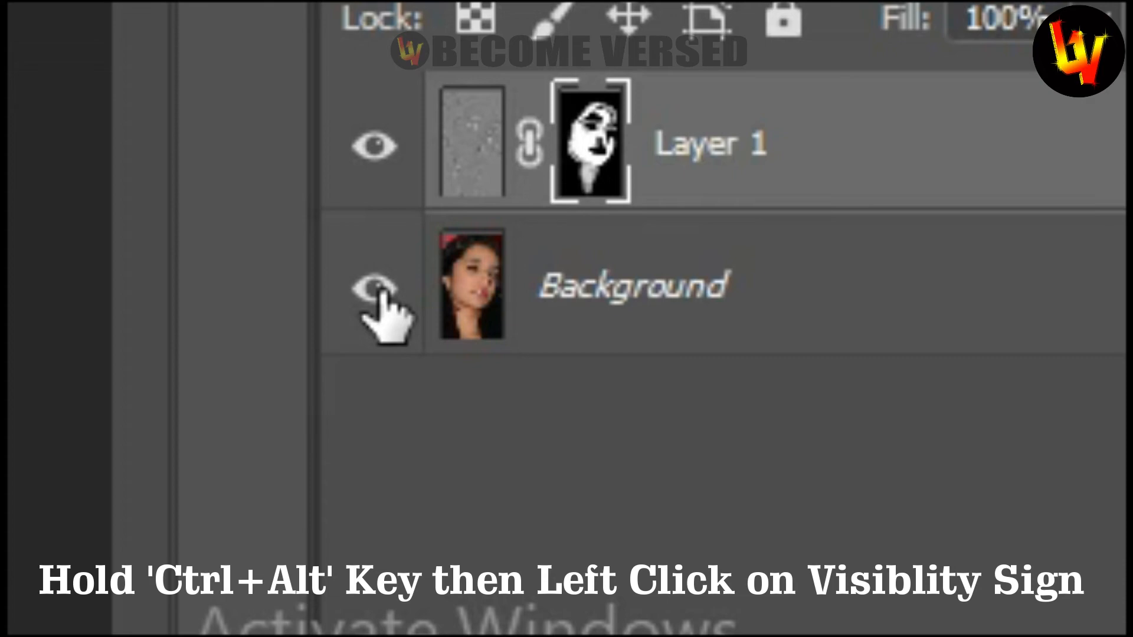
pyautogui.keyDown('ctrl'); pyautogui.keyDown('alt'); pyautogui.click(383, 290); pyautogui.keyUp('alt'); pyautogui.keyUp('ctrl')
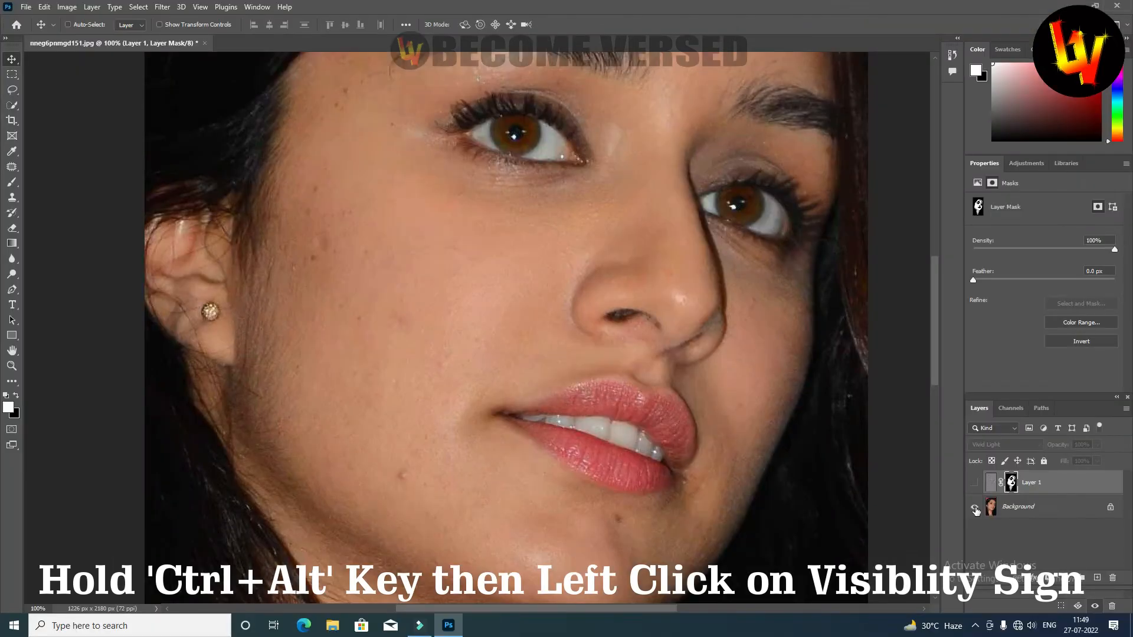
pyautogui.keyDown('ctrl'); pyautogui.keyDown('alt'); pyautogui.click(975, 508); pyautogui.keyUp('alt'); pyautogui.keyUp('ctrl')
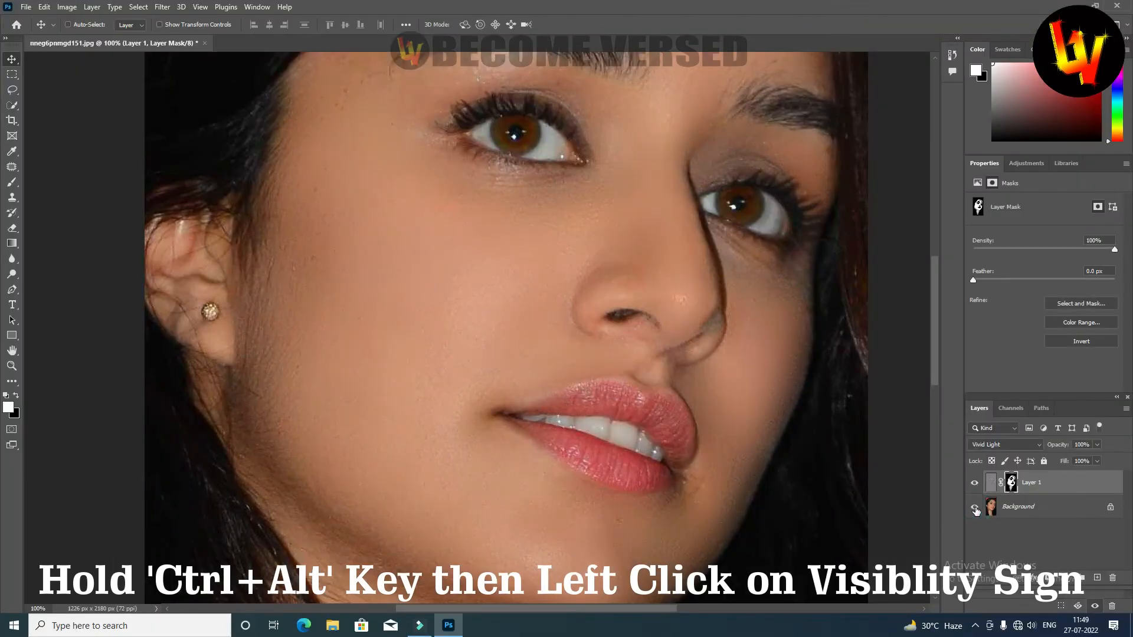
pyautogui.click(398, 341)
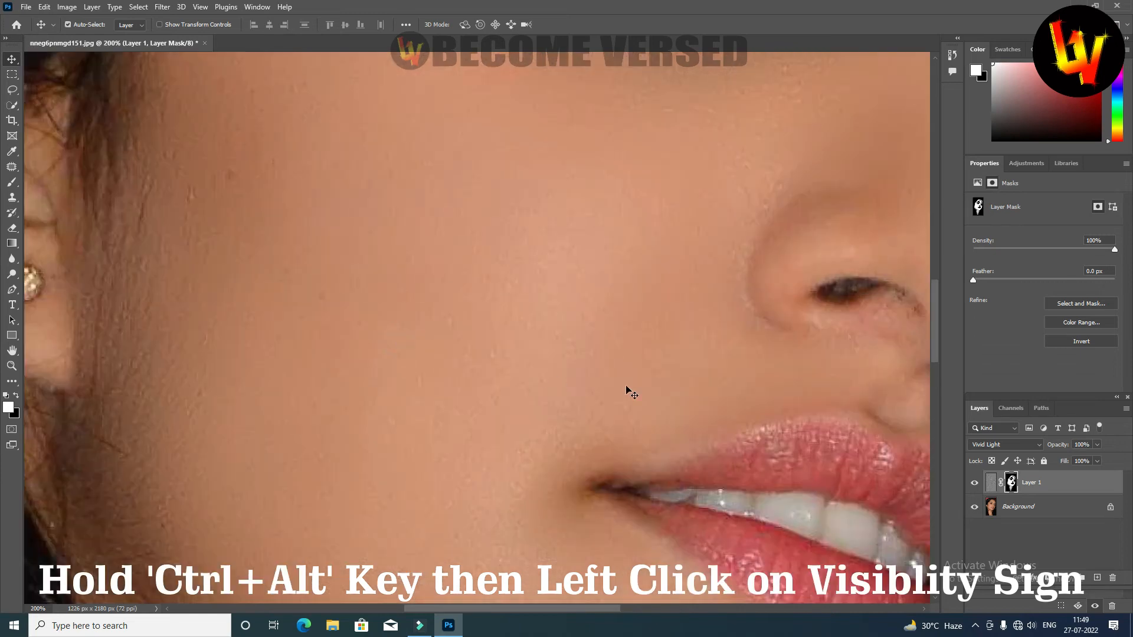
pyautogui.keyDown('alt'); pyautogui.click(975, 510); pyautogui.keyUp('alt')
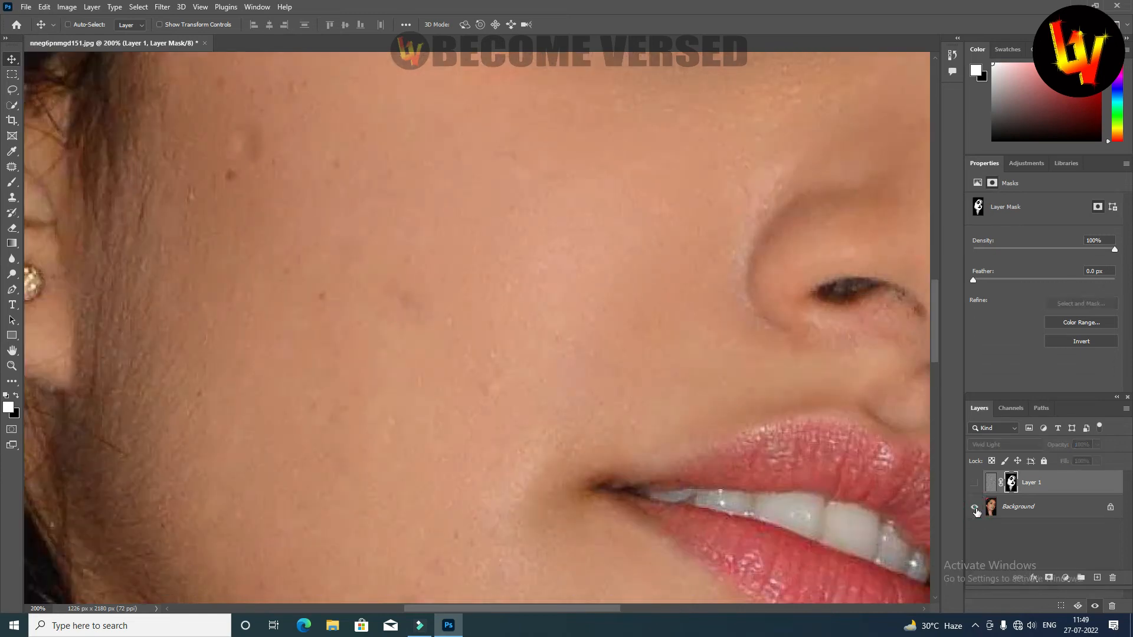
pyautogui.keyDown('alt'); pyautogui.click(976, 512); pyautogui.keyUp('alt')
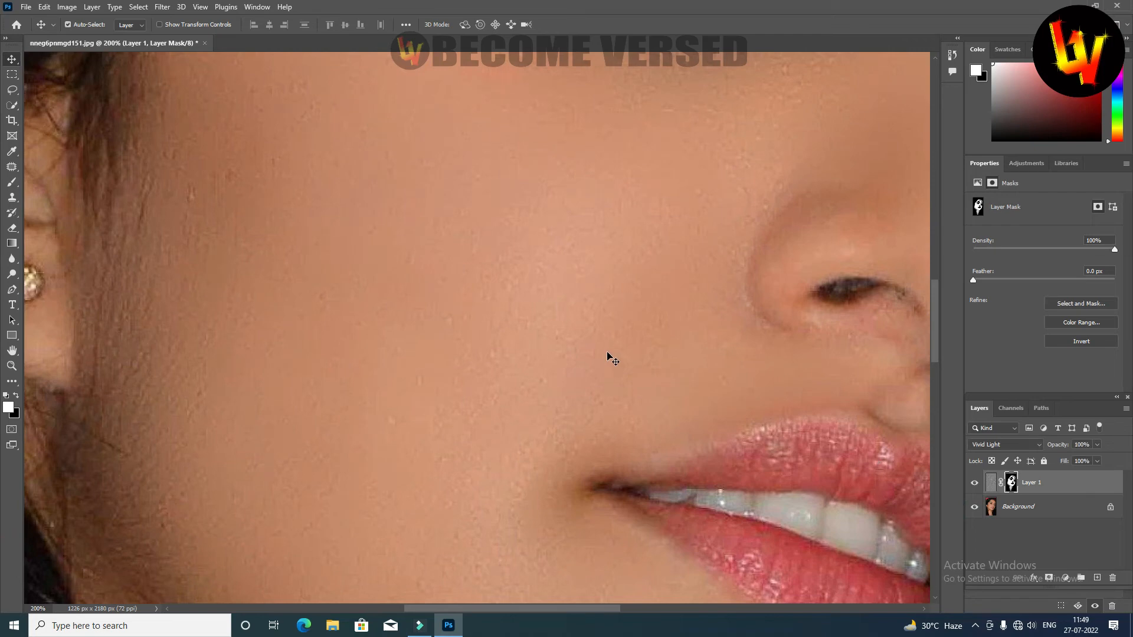
pyautogui.hotkey('ctrl', '0')
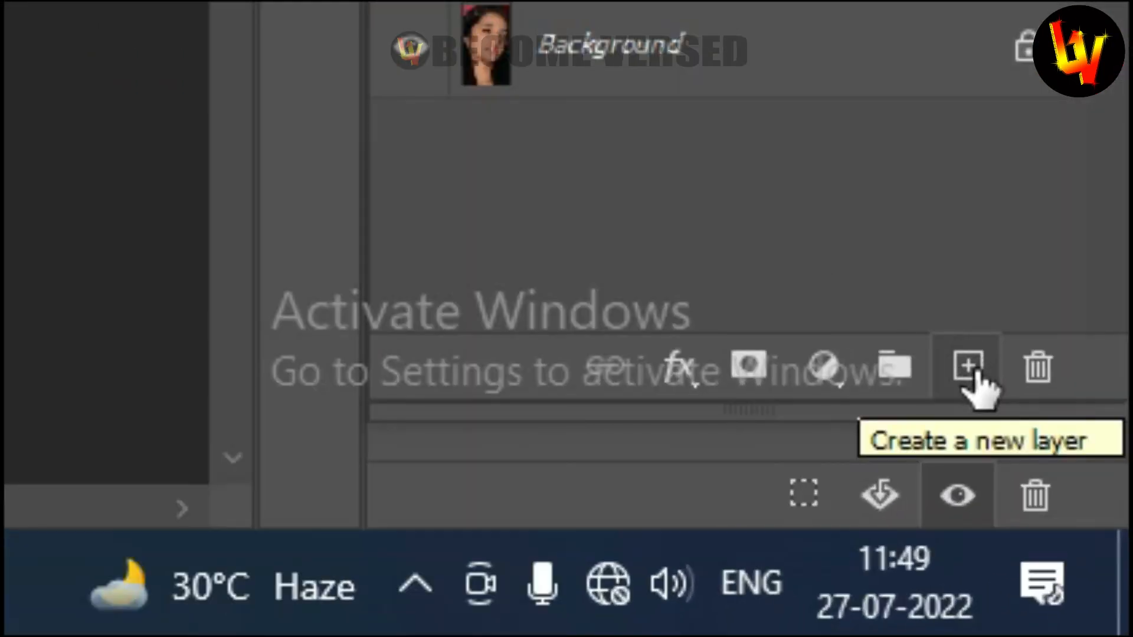
# Create a new layer above Layer 1 and stamp all visible layers onto it.
pyautogui.click(969, 369)
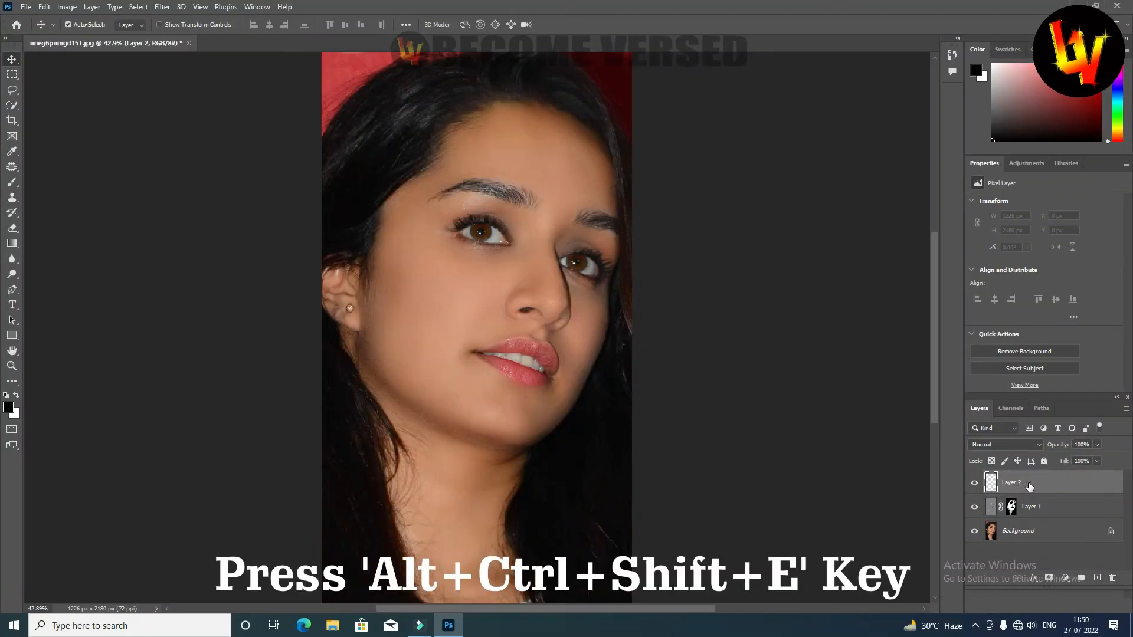
pyautogui.hotkey('ctrl', 'alt', 'shift', 'e')
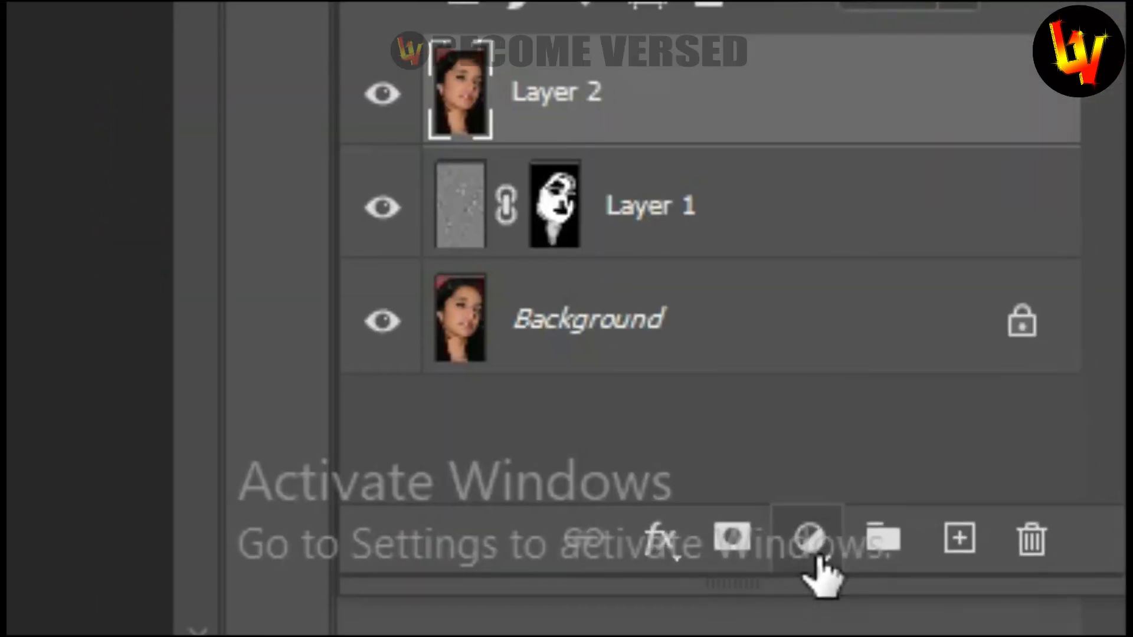
# Add a Levels adjustment layer with RGB input levels of 5 for shadows, 1.19 for midtones and 222 for highlights.
pyautogui.click(814, 557)
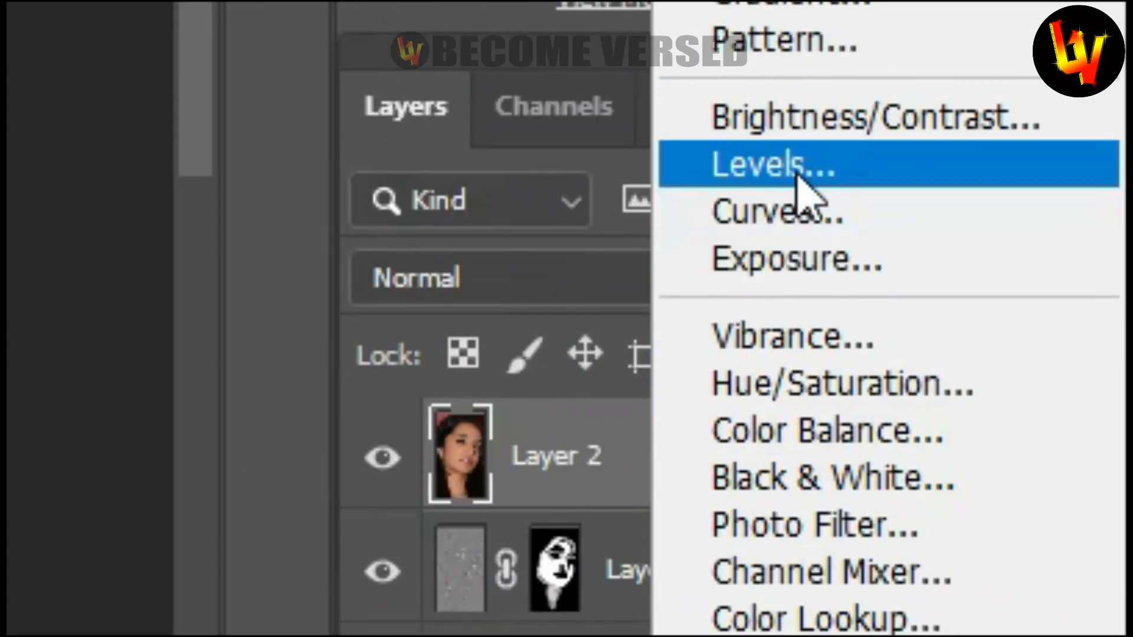
pyautogui.click(805, 180)
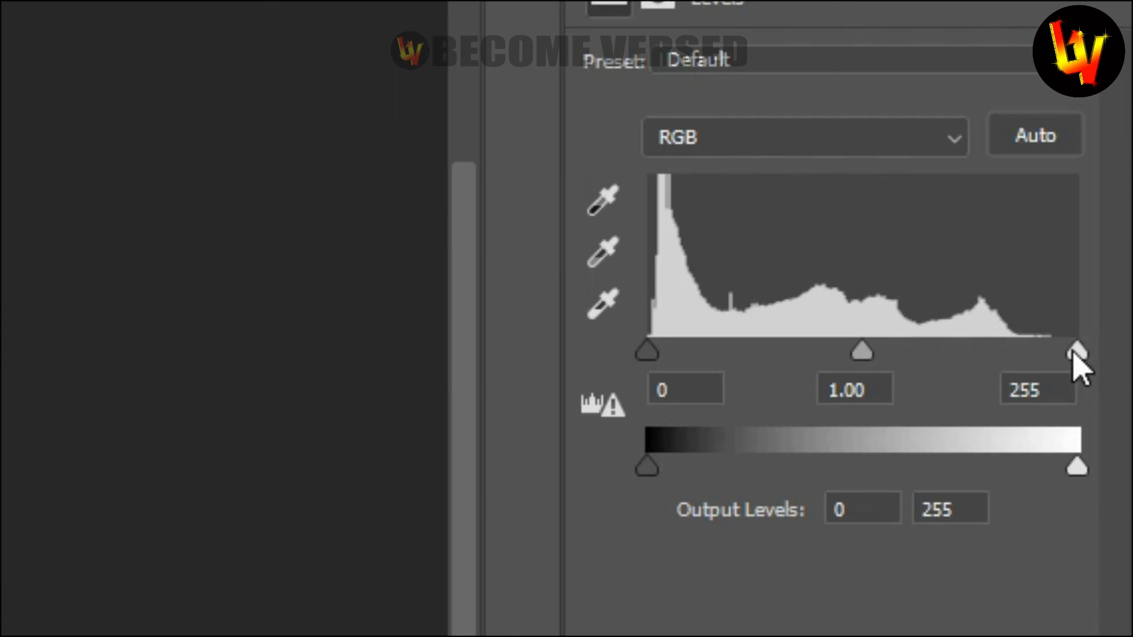
pyautogui.moveTo(1074, 352); pyautogui.dragTo(1024, 353)
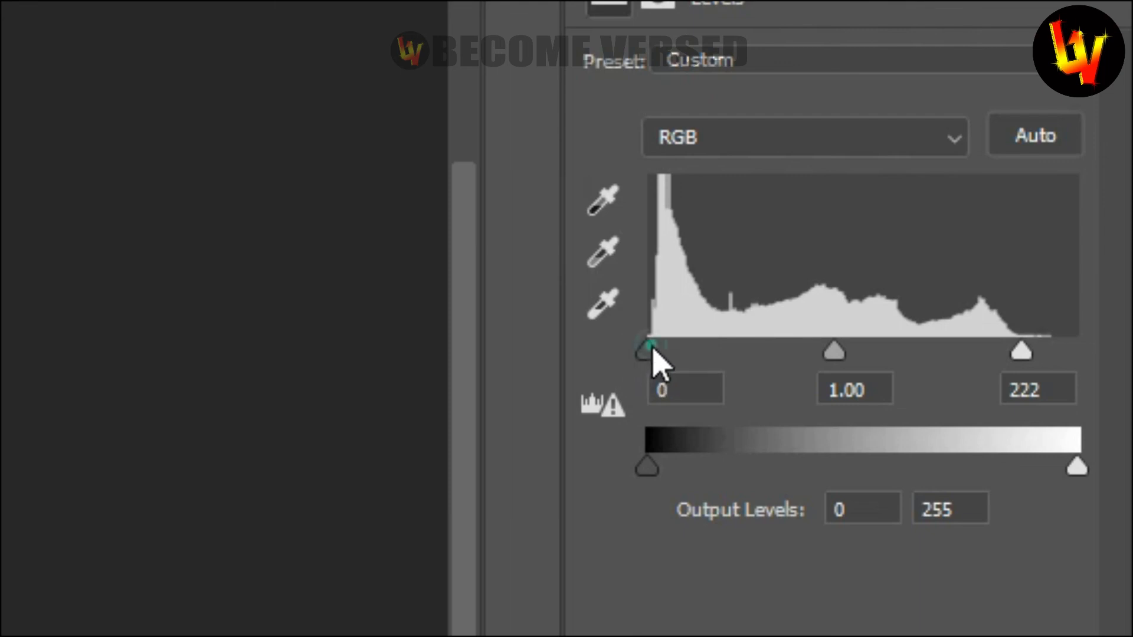
pyautogui.moveTo(649, 350)
pyautogui.mouseDown()
pyautogui.moveTo(666, 351)
pyautogui.moveTo(655, 351)
pyautogui.mouseUp()
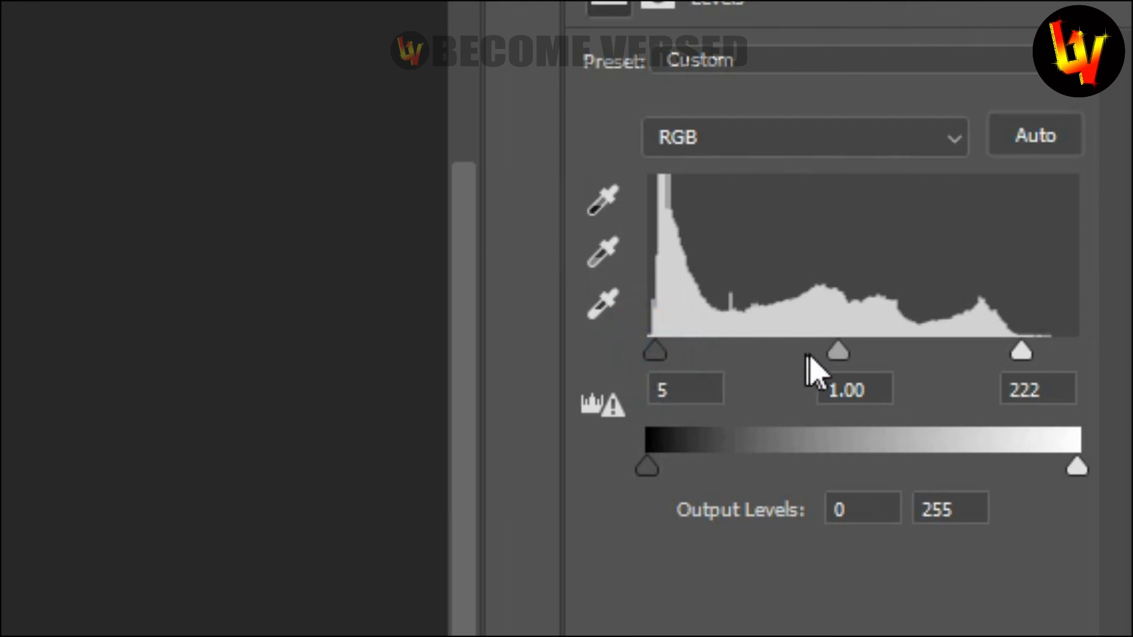
pyautogui.moveTo(837, 354); pyautogui.dragTo(815, 367)
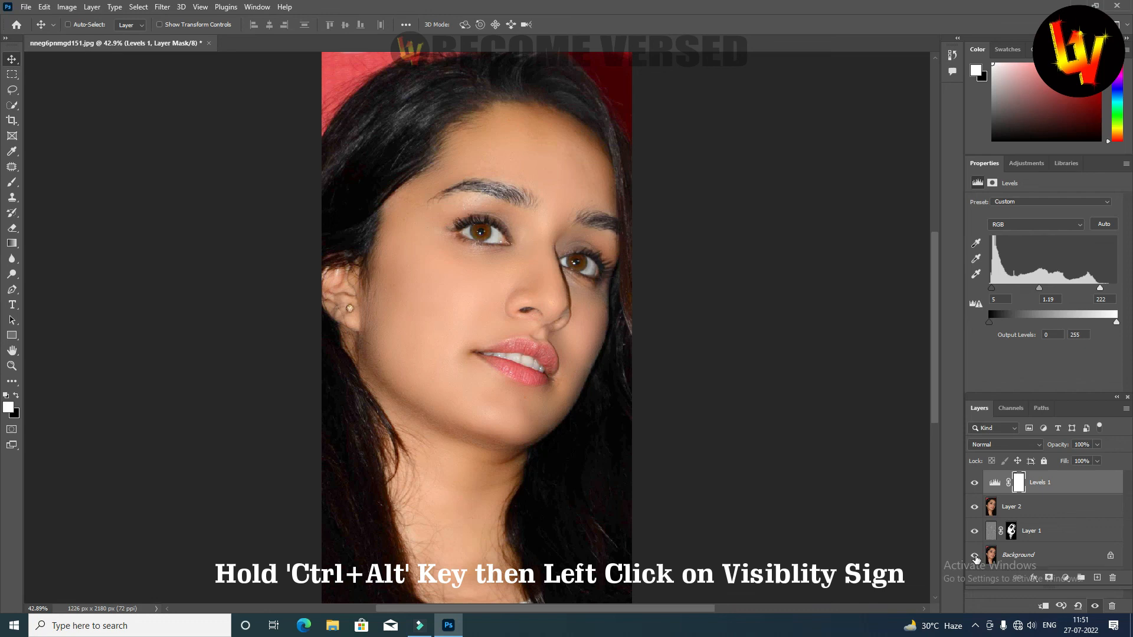
# Compare the finished portrait with the original Background, both as a whole and closer on the face.
pyautogui.keyDown('ctrl'); pyautogui.keyDown('alt'); pyautogui.click(974, 556); pyautogui.keyUp('alt'); pyautogui.keyUp('ctrl')
pyautogui.keyDown('ctrl'); pyautogui.keyDown('alt'); pyautogui.click(974, 555); pyautogui.keyUp('alt'); pyautogui.keyUp('ctrl')
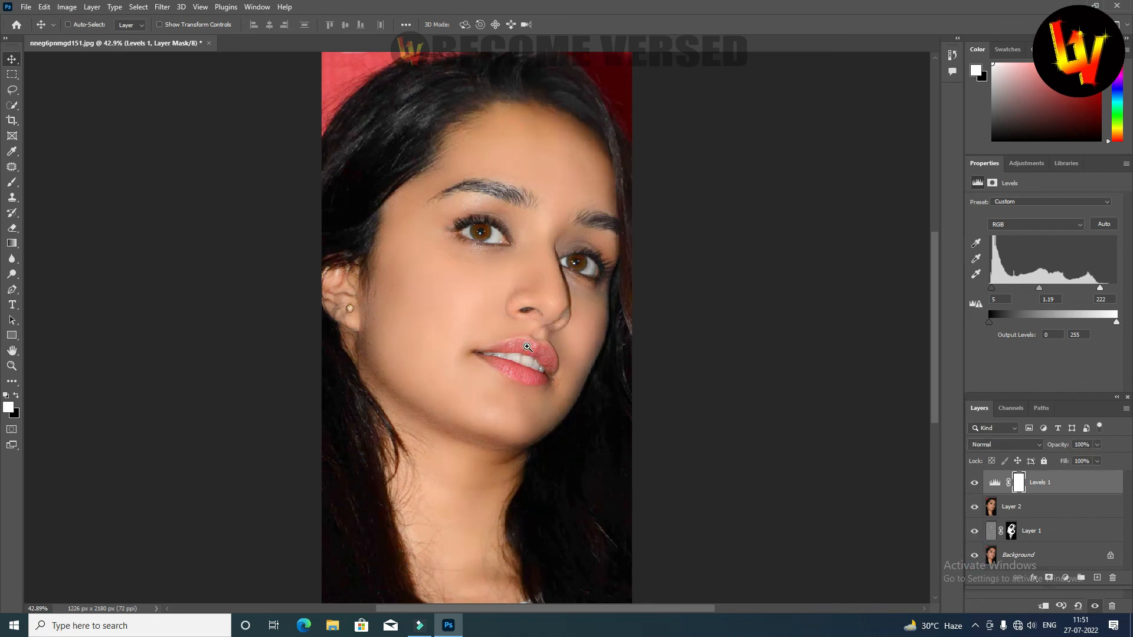
pyautogui.scroll(2, 529, 348)
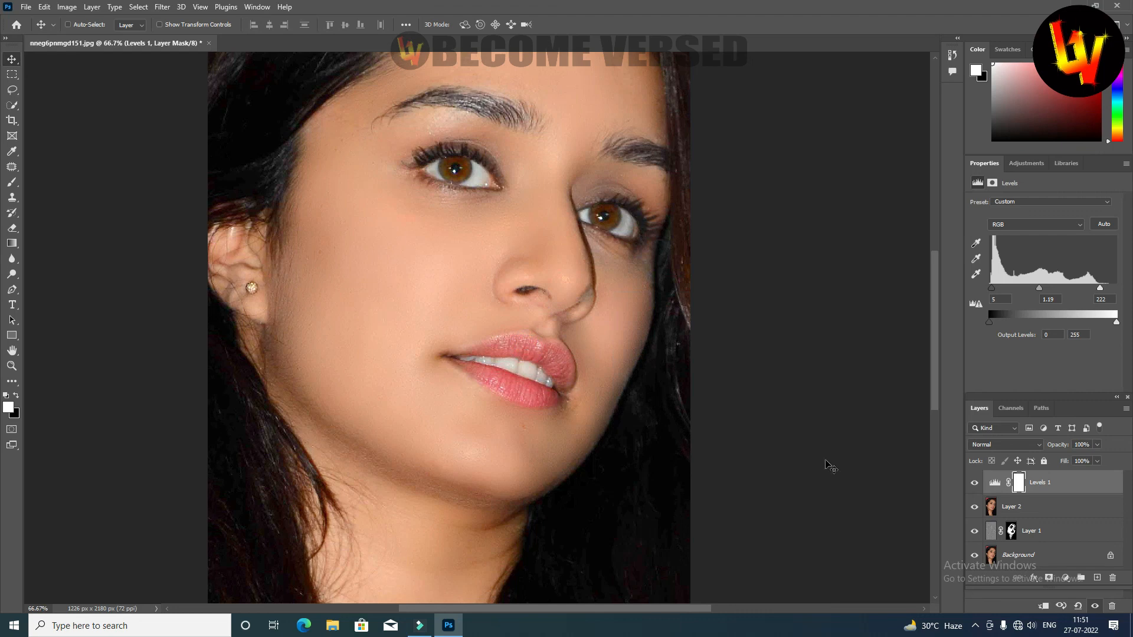
pyautogui.keyDown('alt'); pyautogui.click(975, 556); pyautogui.keyUp('alt')
pyautogui.keyDown('alt'); pyautogui.click(975, 556); pyautogui.keyUp('alt')
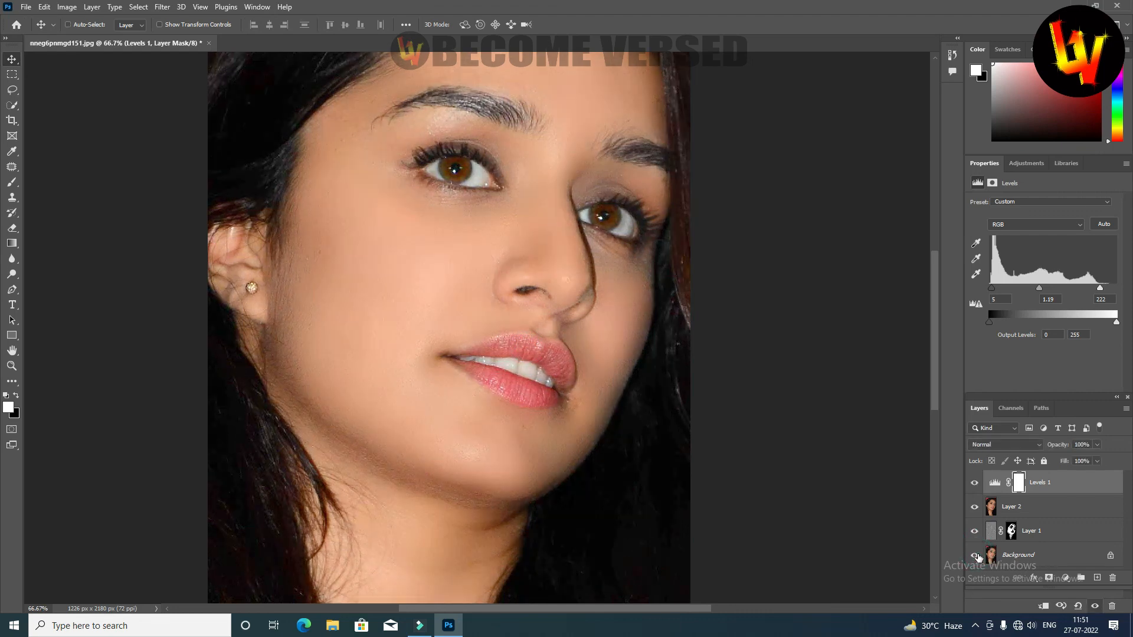